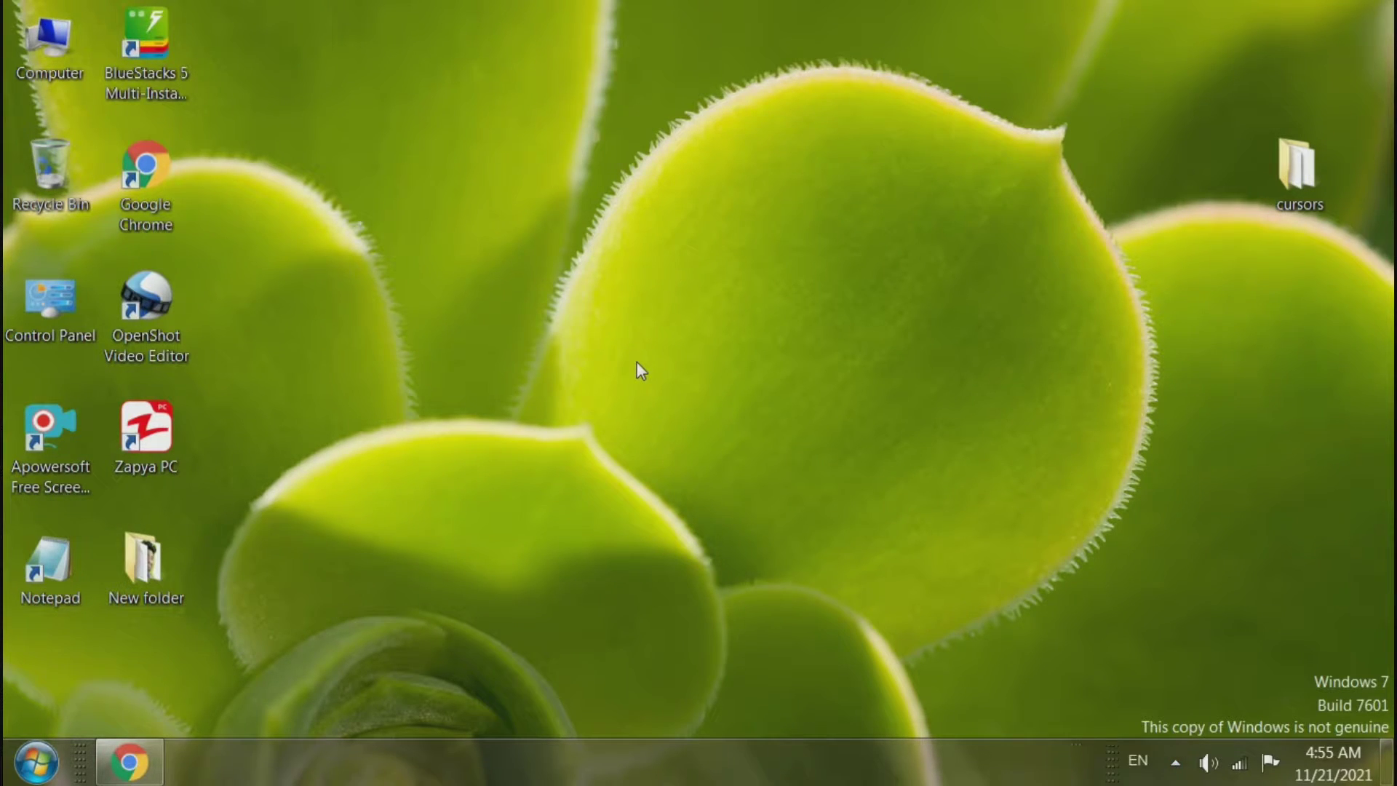
Look through the cursor files in the cursors folder on the desktop, minimize the folder window and refresh the desktop.
double_click(1291, 171)
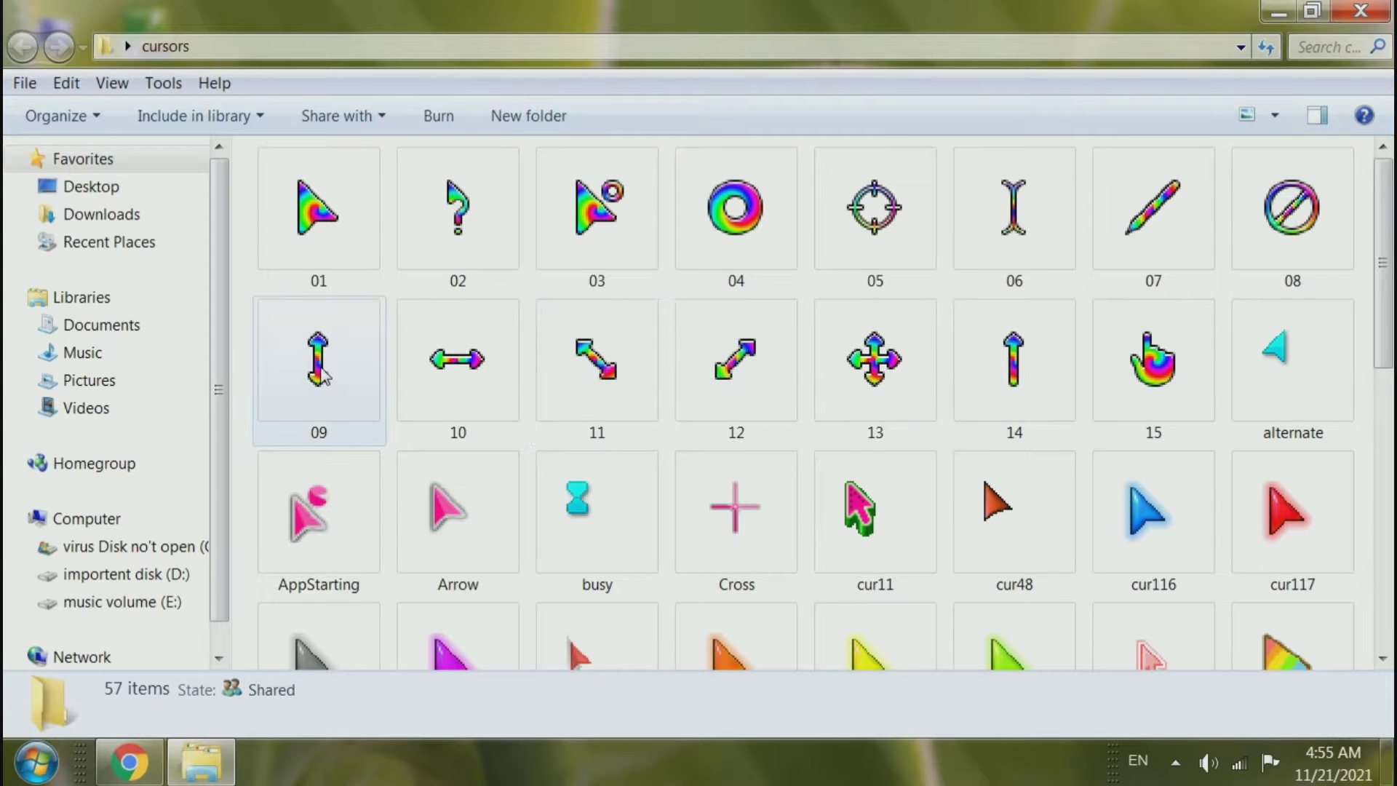
scroll(1185, 552, down, 3)
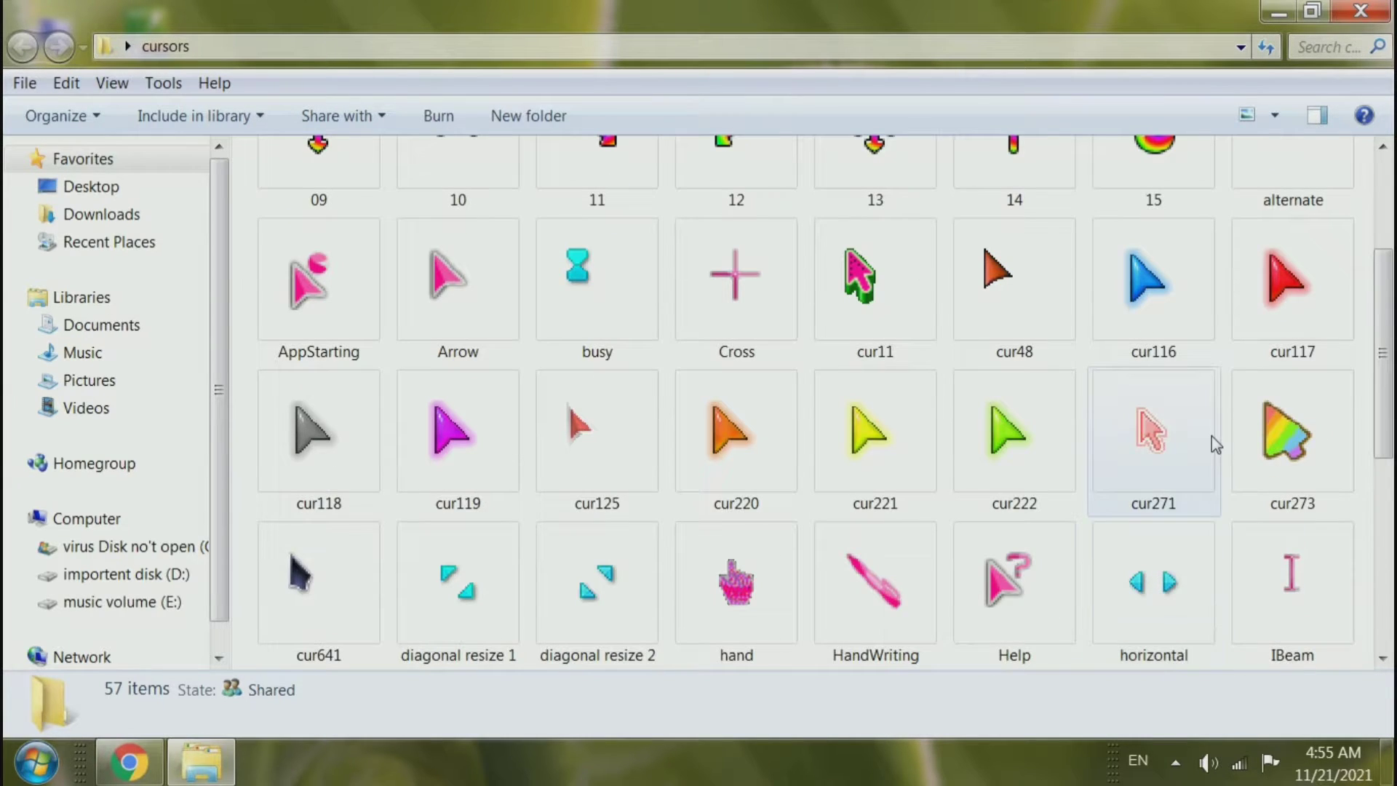
scroll(1246, 460, down, 6)
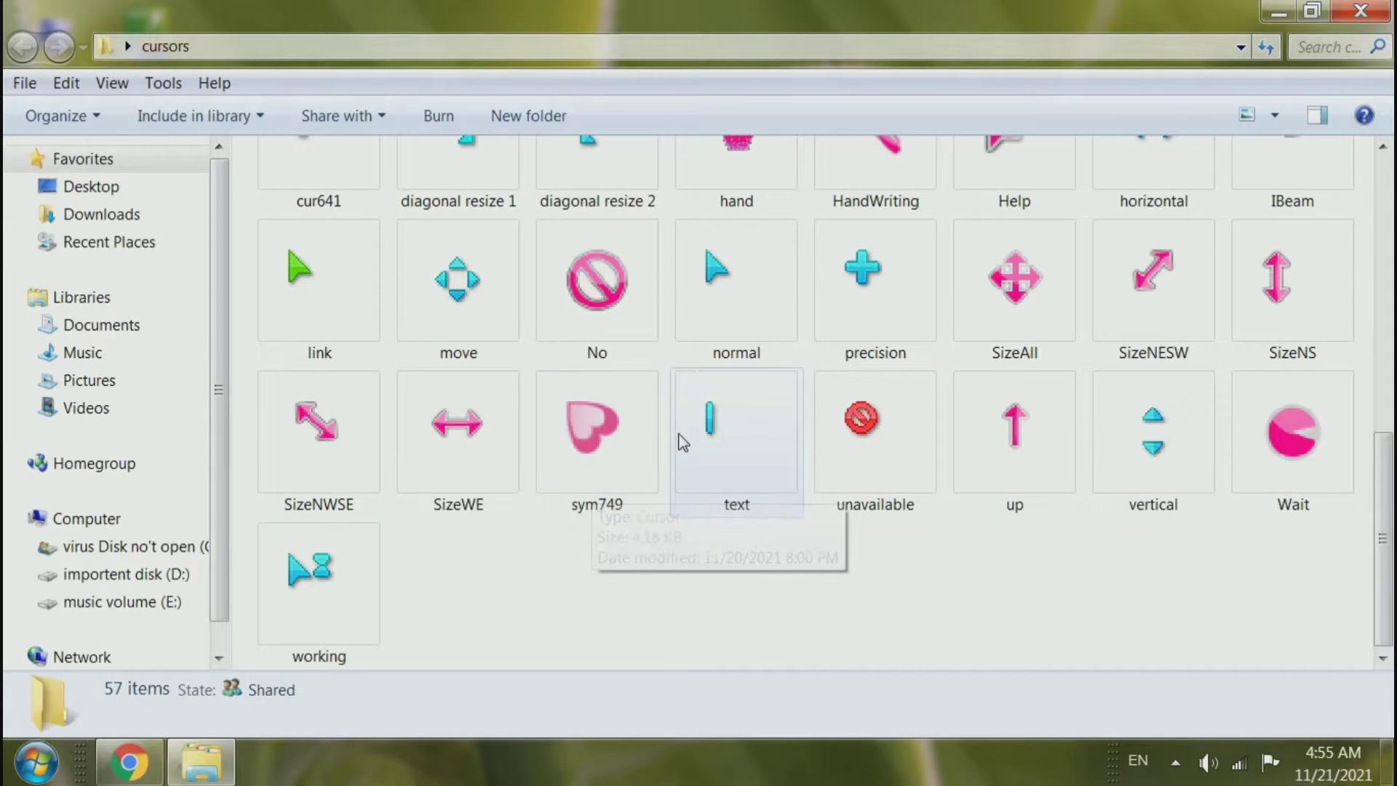
click(1284, 16)
right_click(803, 237)
click(823, 304)
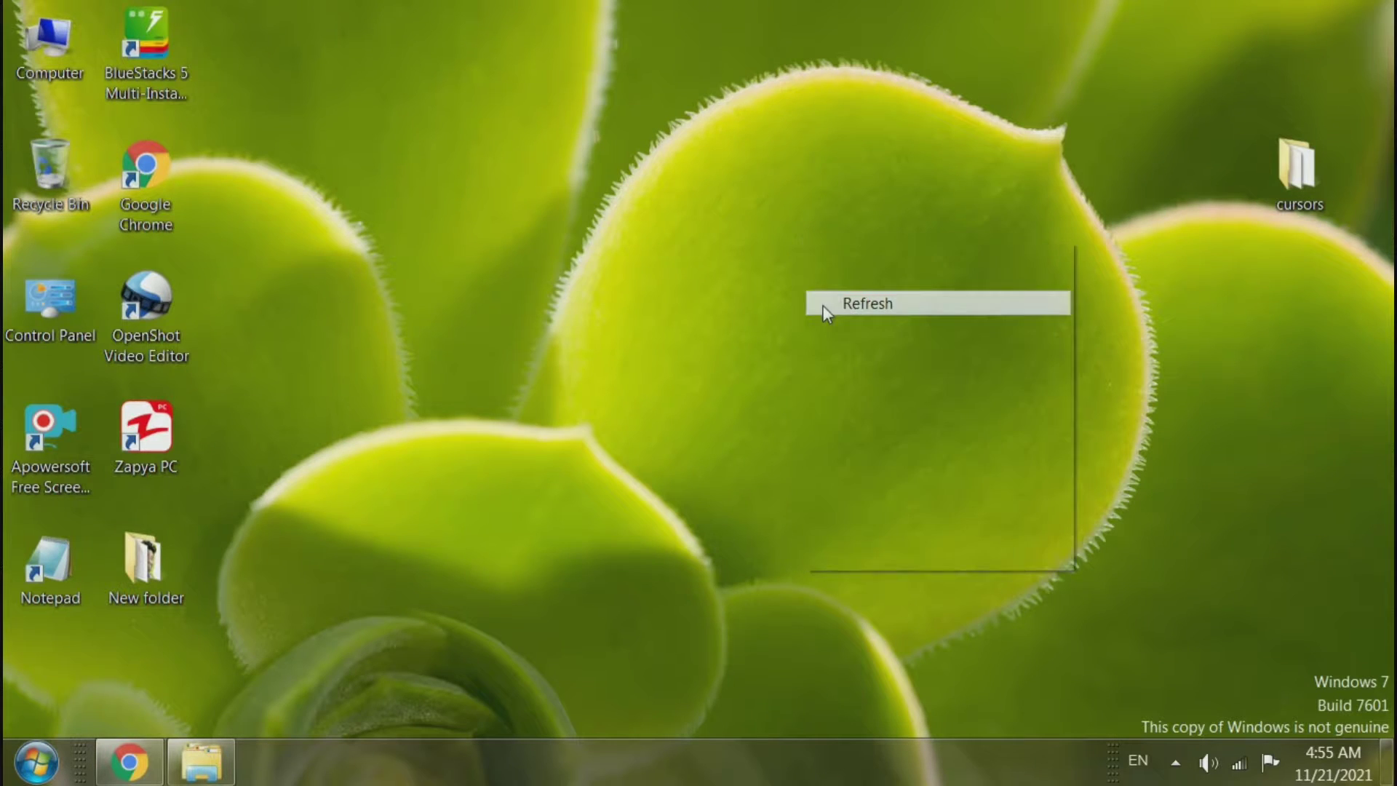
Restore the minimized cursors folder window, close it and refresh the desktop again.
click(201, 760)
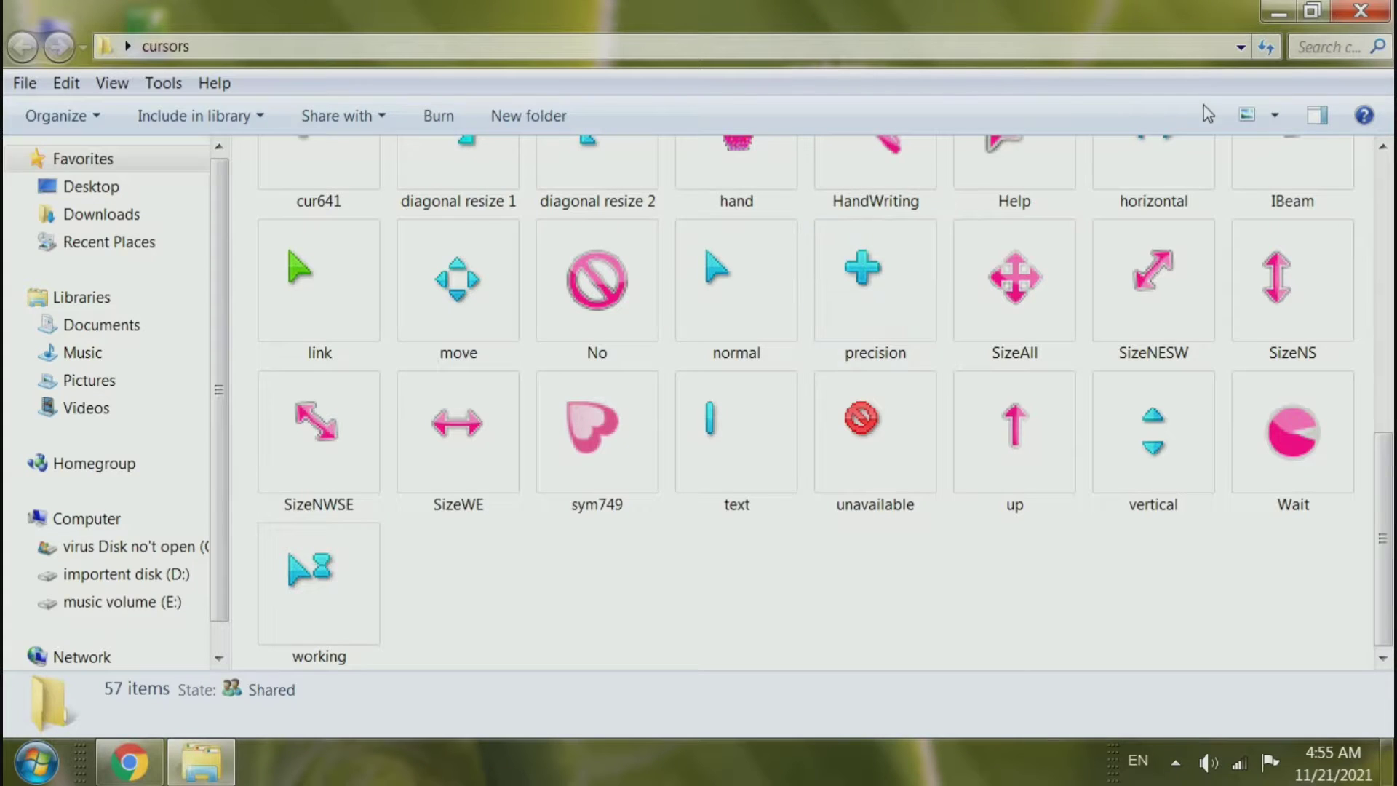
click(1347, 18)
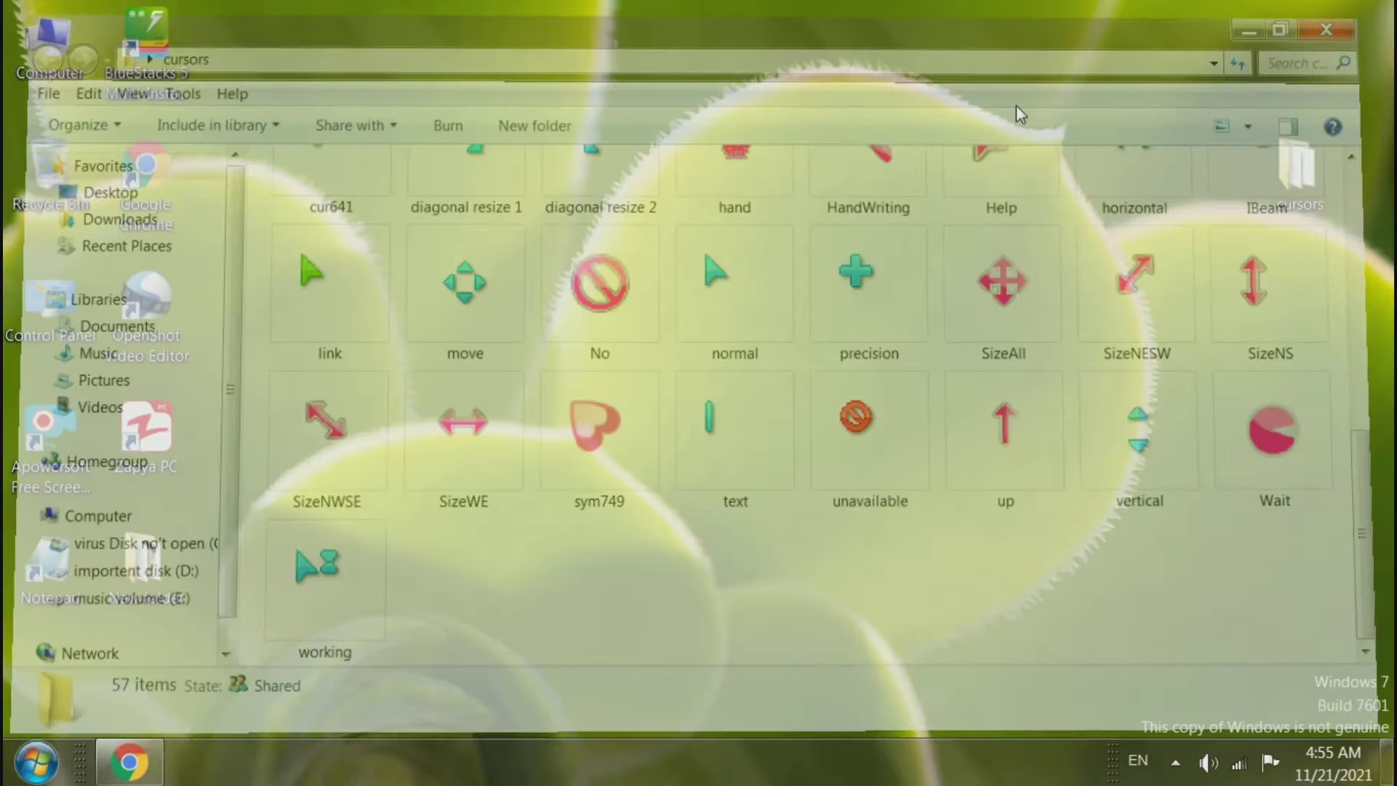
right_click(525, 186)
click(582, 251)
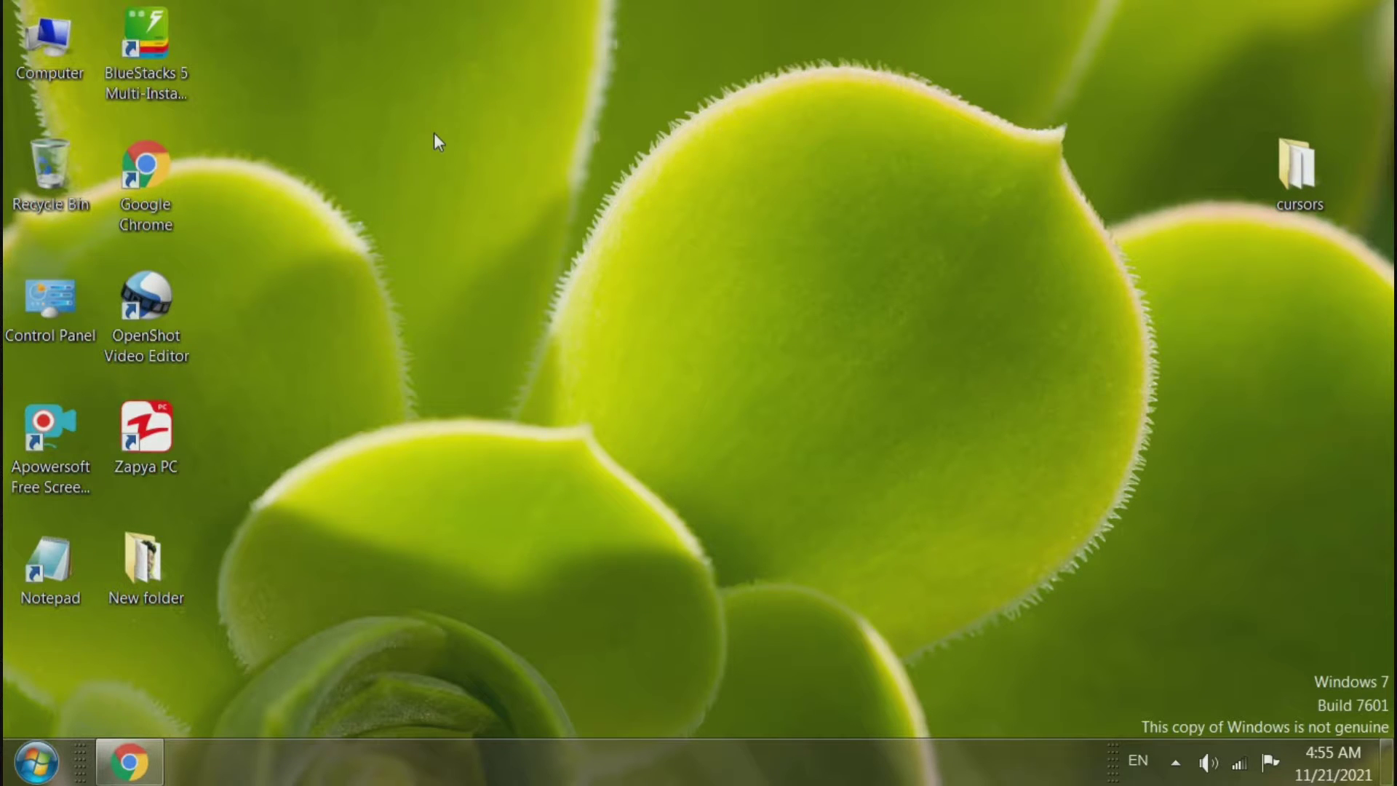
Switch to Chrome, search Google for "cursors 4u" and open the cursors-4u.com site.
click(118, 719)
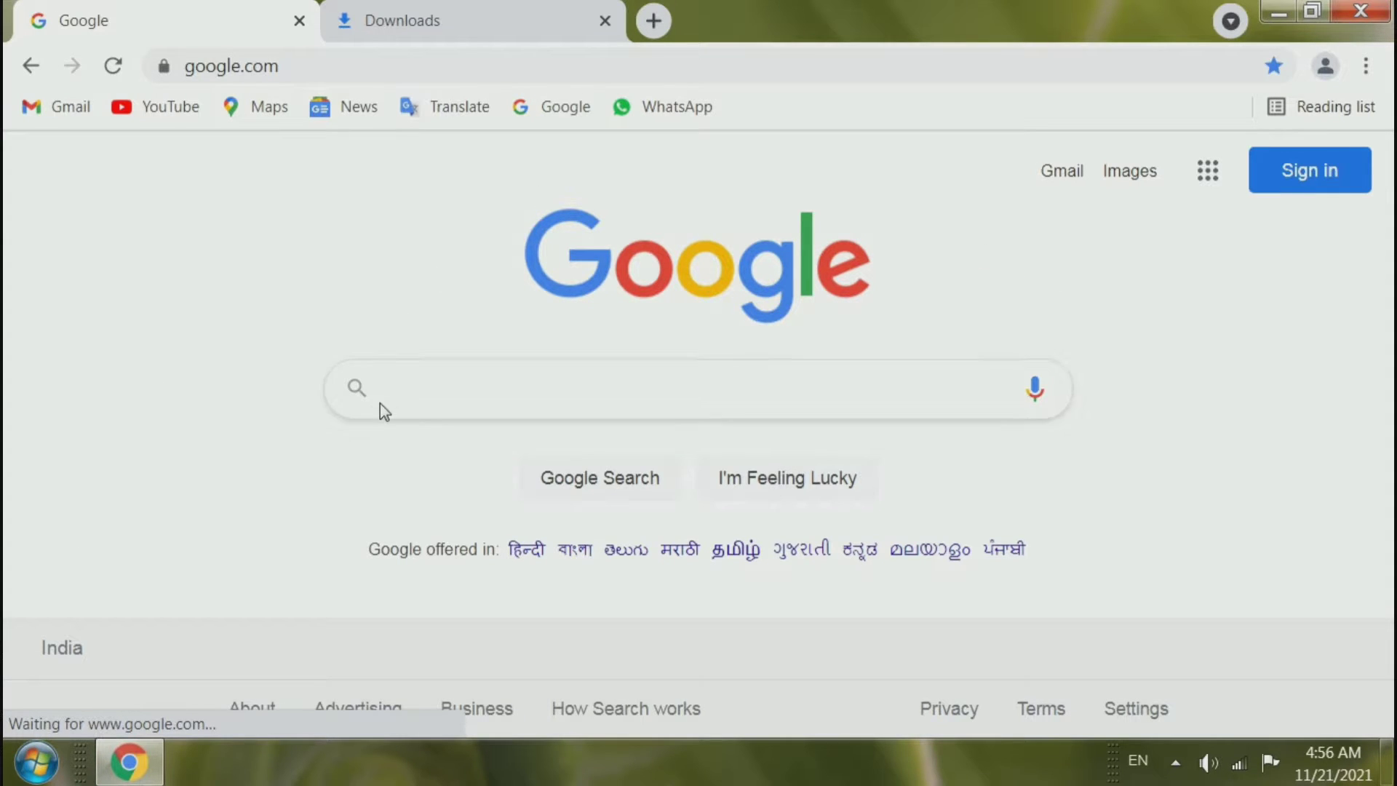
click(426, 405)
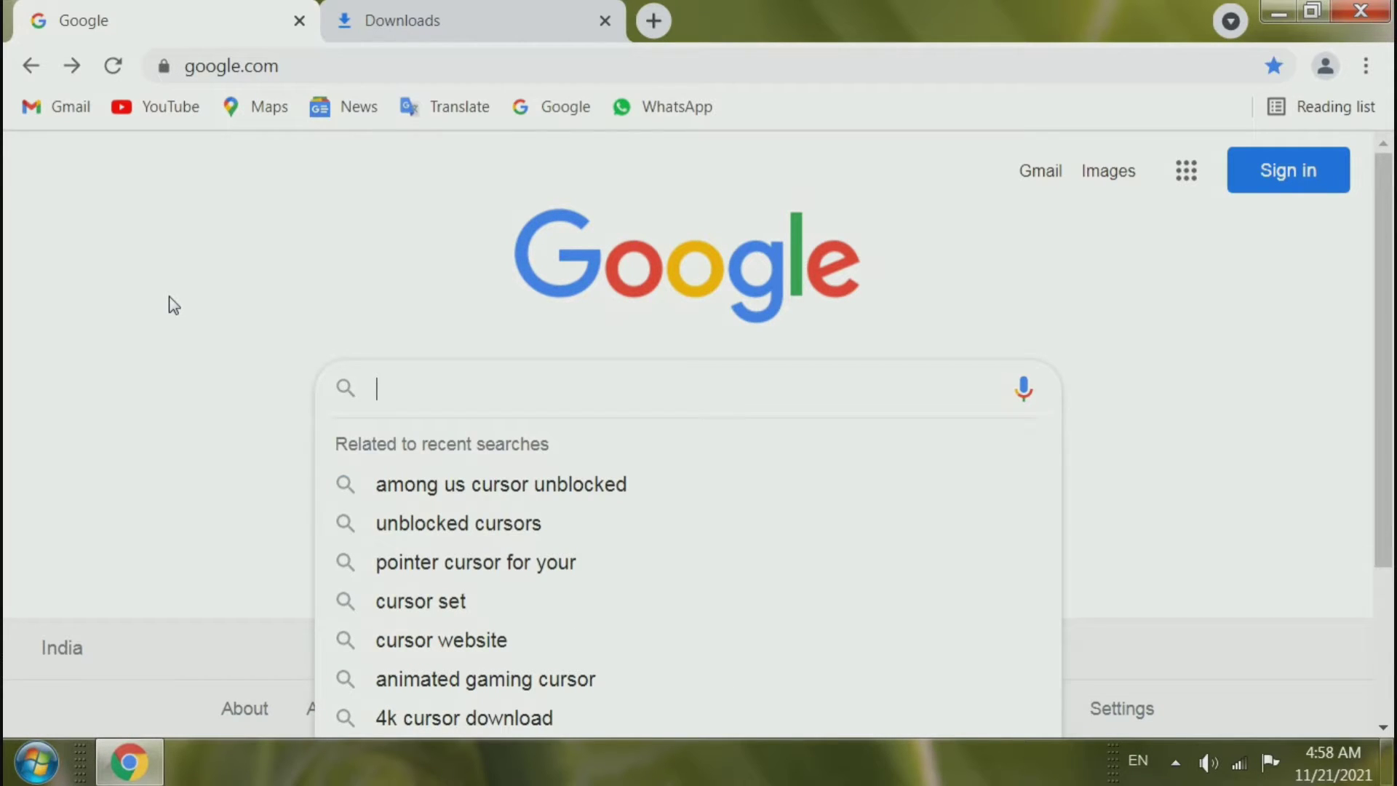
text(cu)
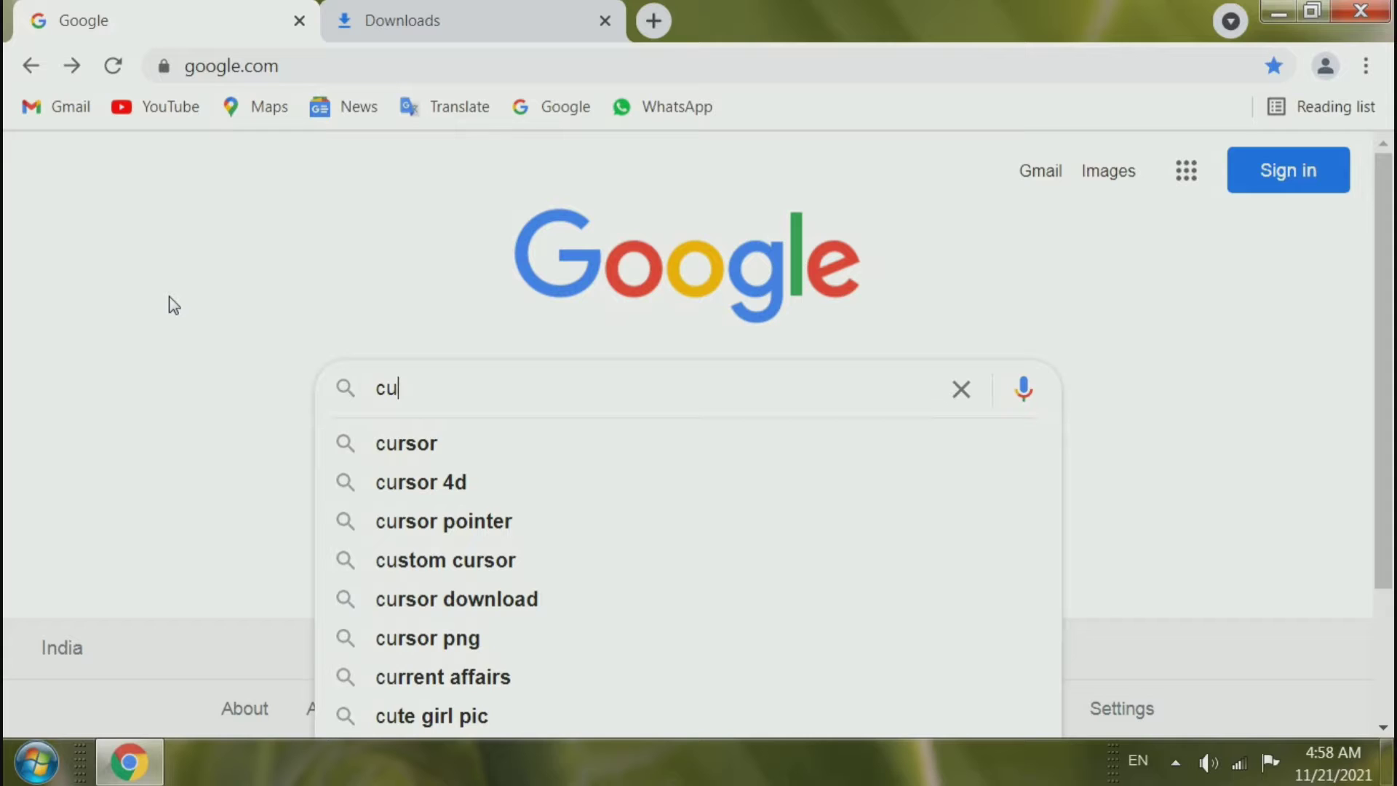
text(r)
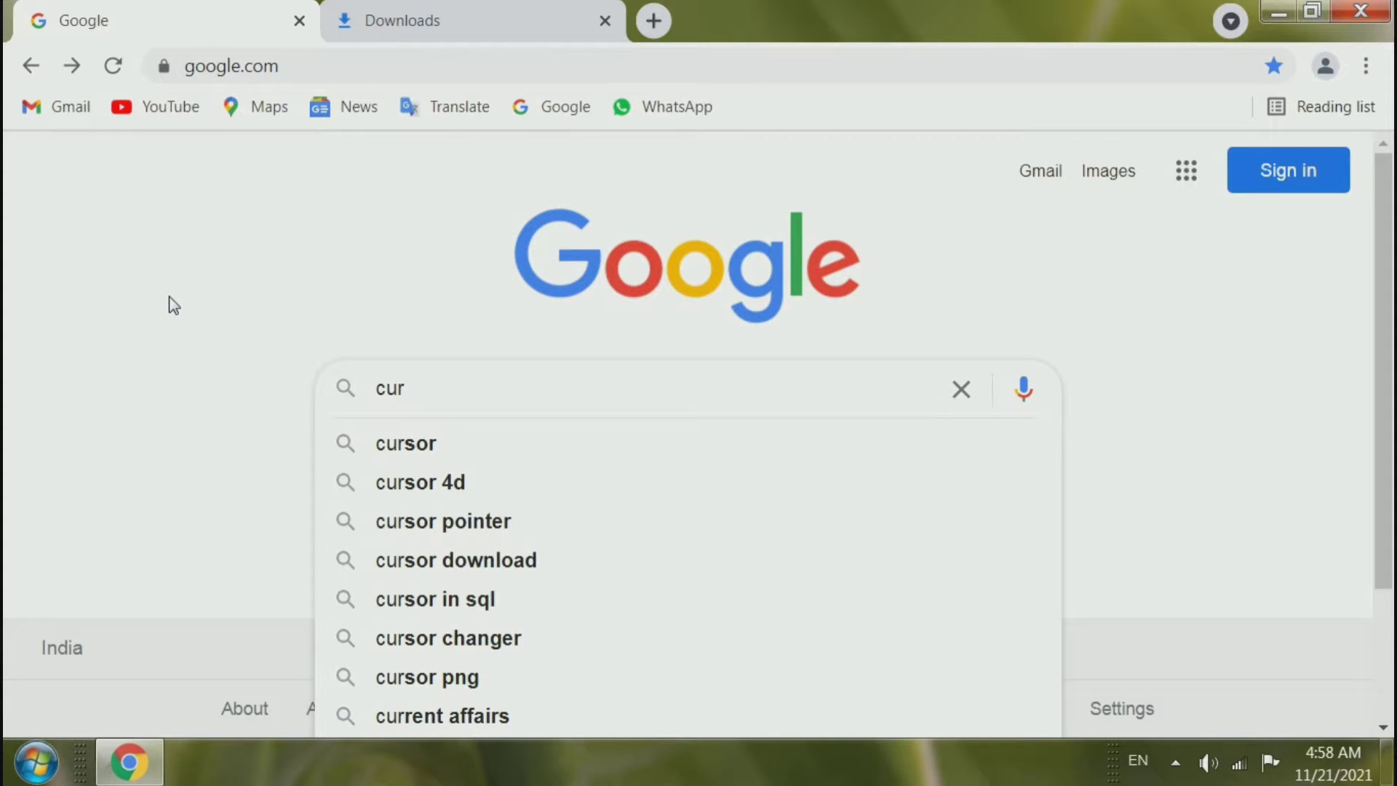
text(so)
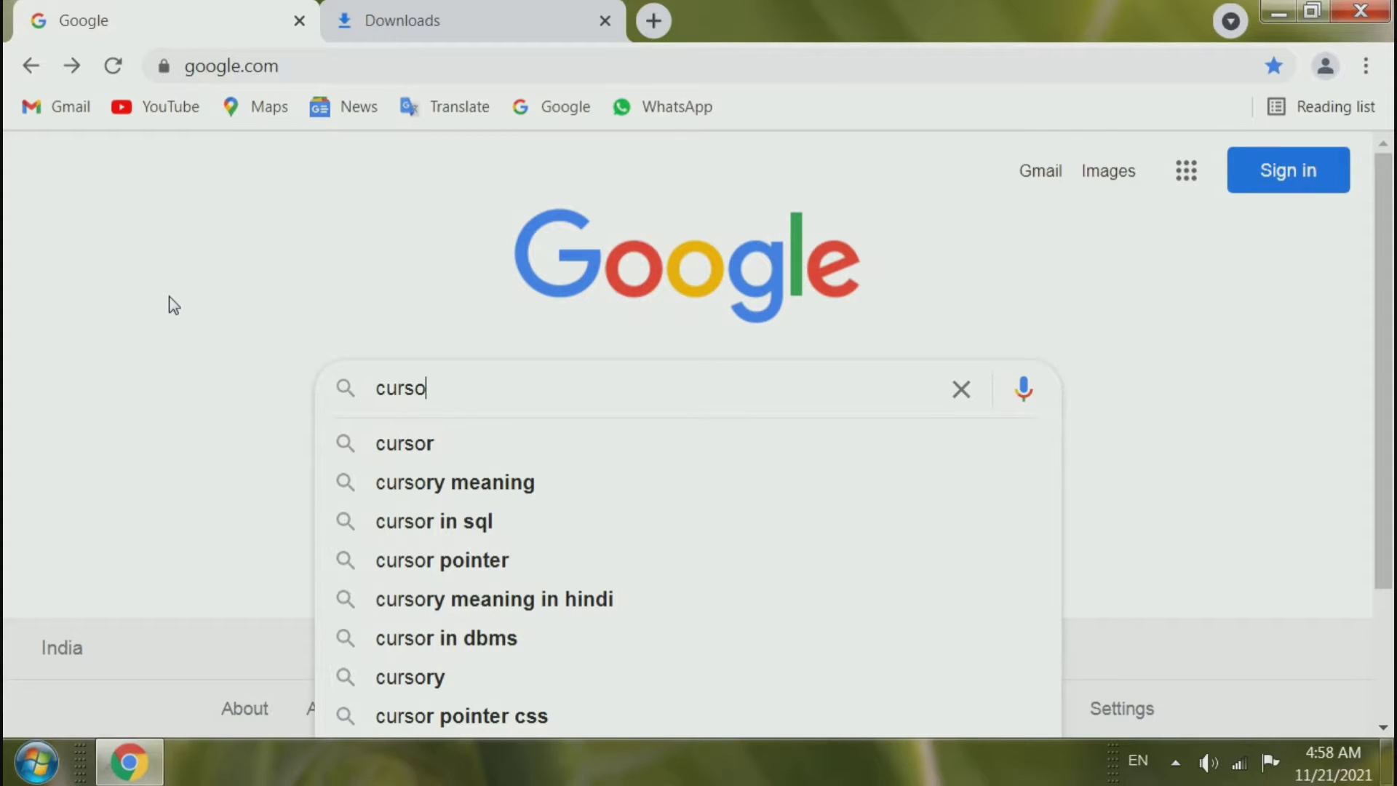
text(r)
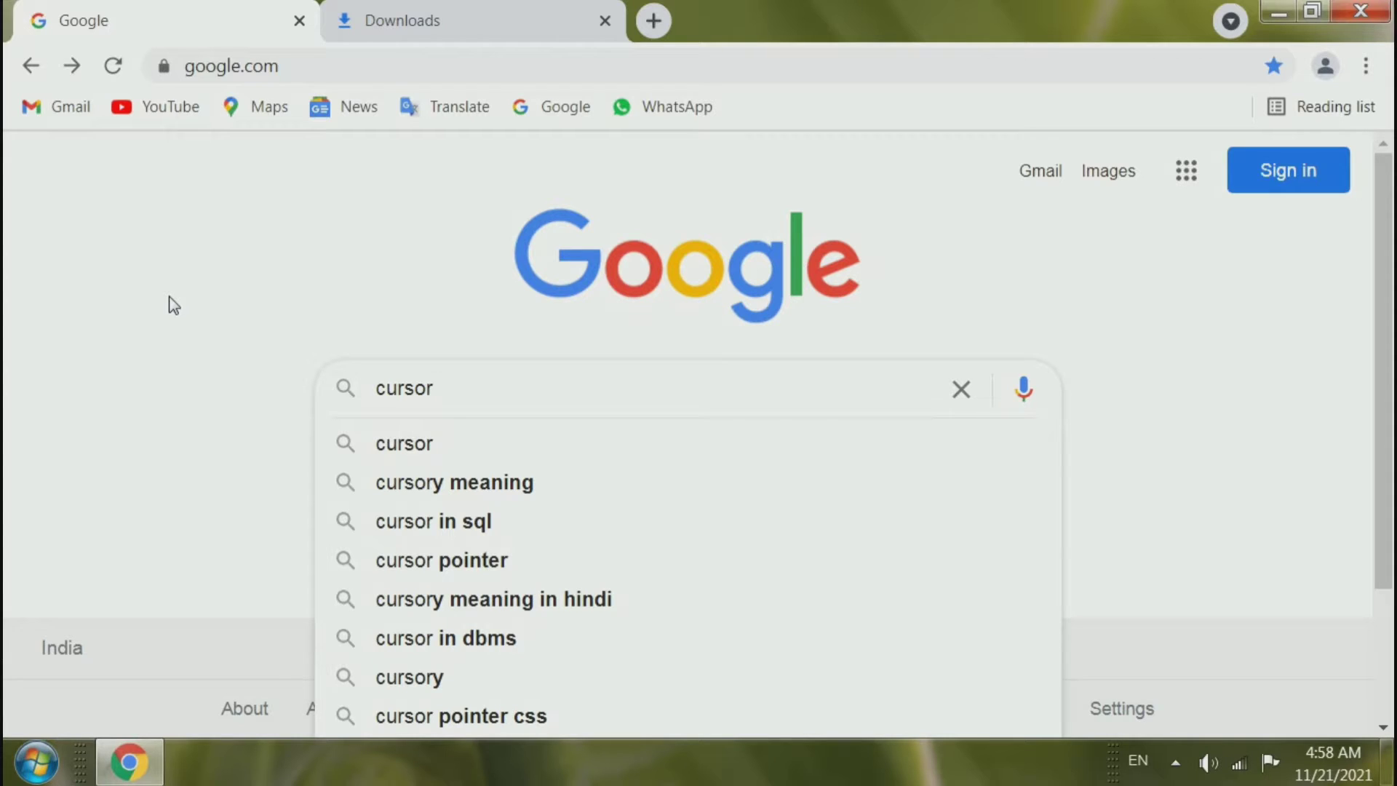
text(s)
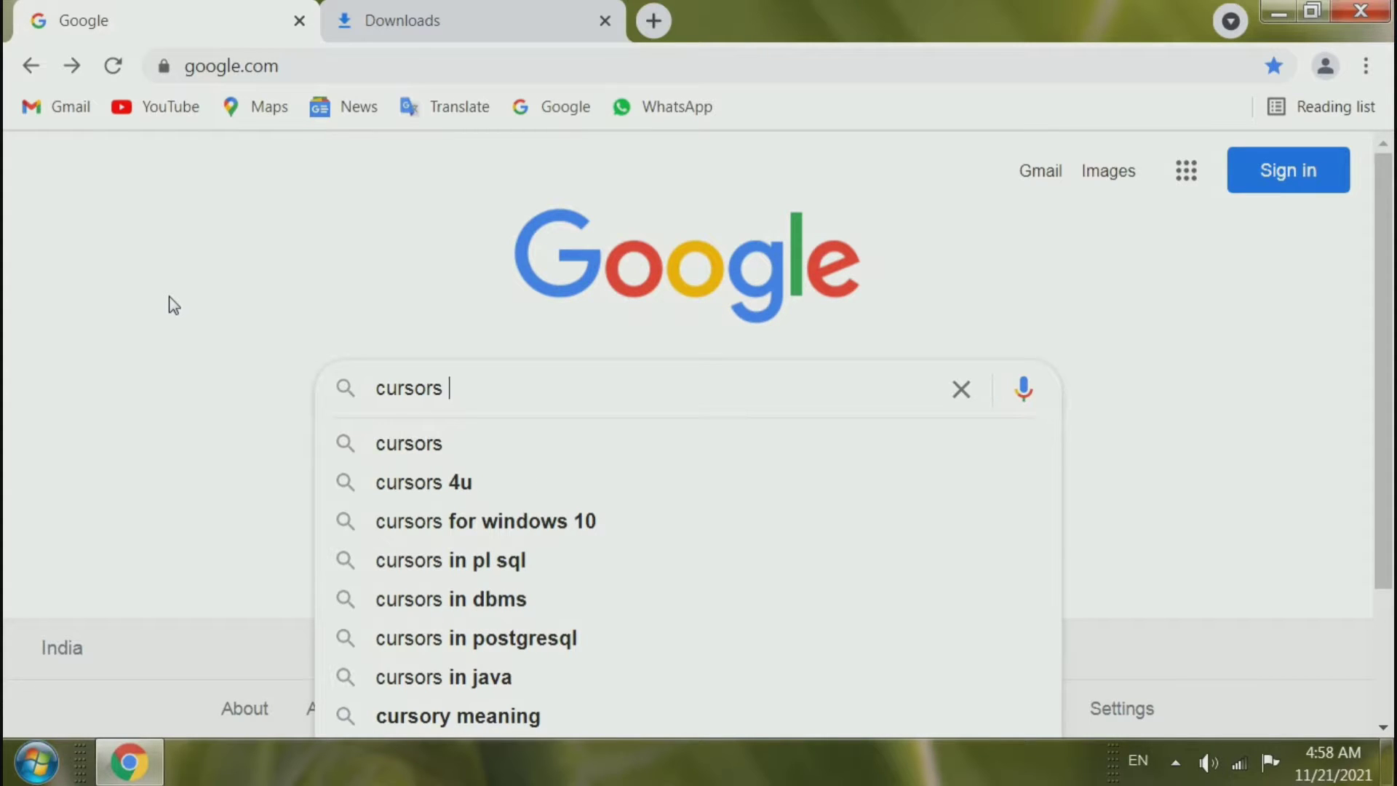
text( 4)
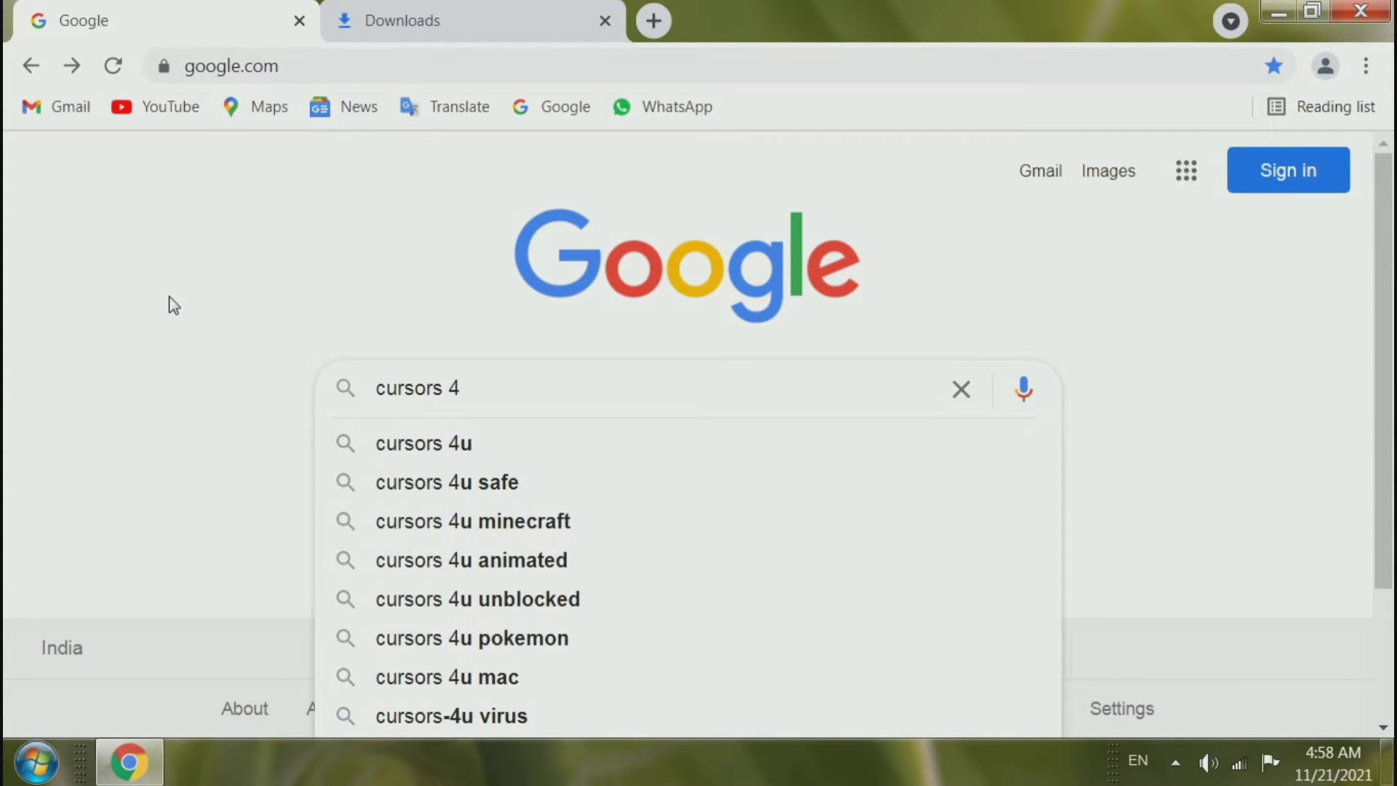
text(u)
key(Return)
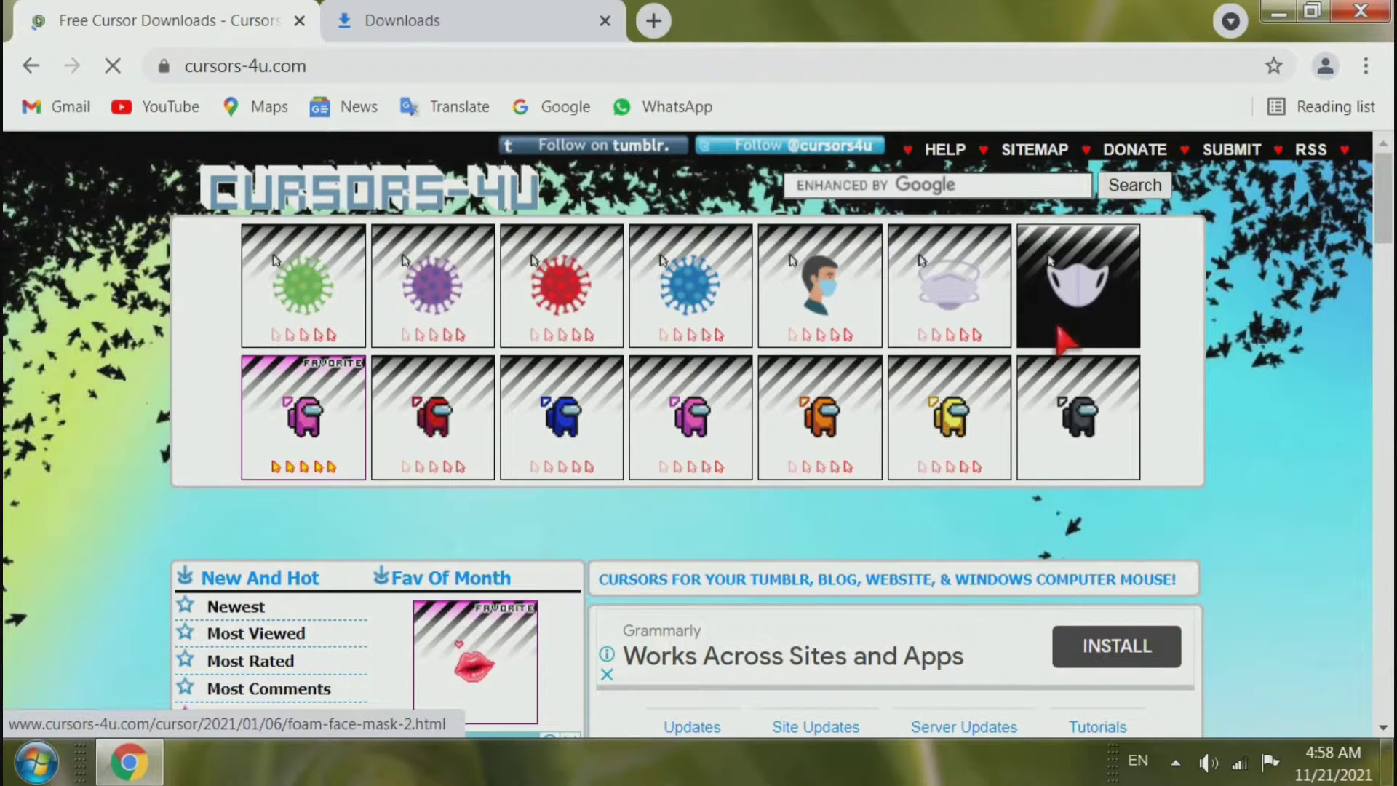
Open the Newest cursors list on the site and dismiss the advertisement that covers the page.
scroll(742, 513, down, 3)
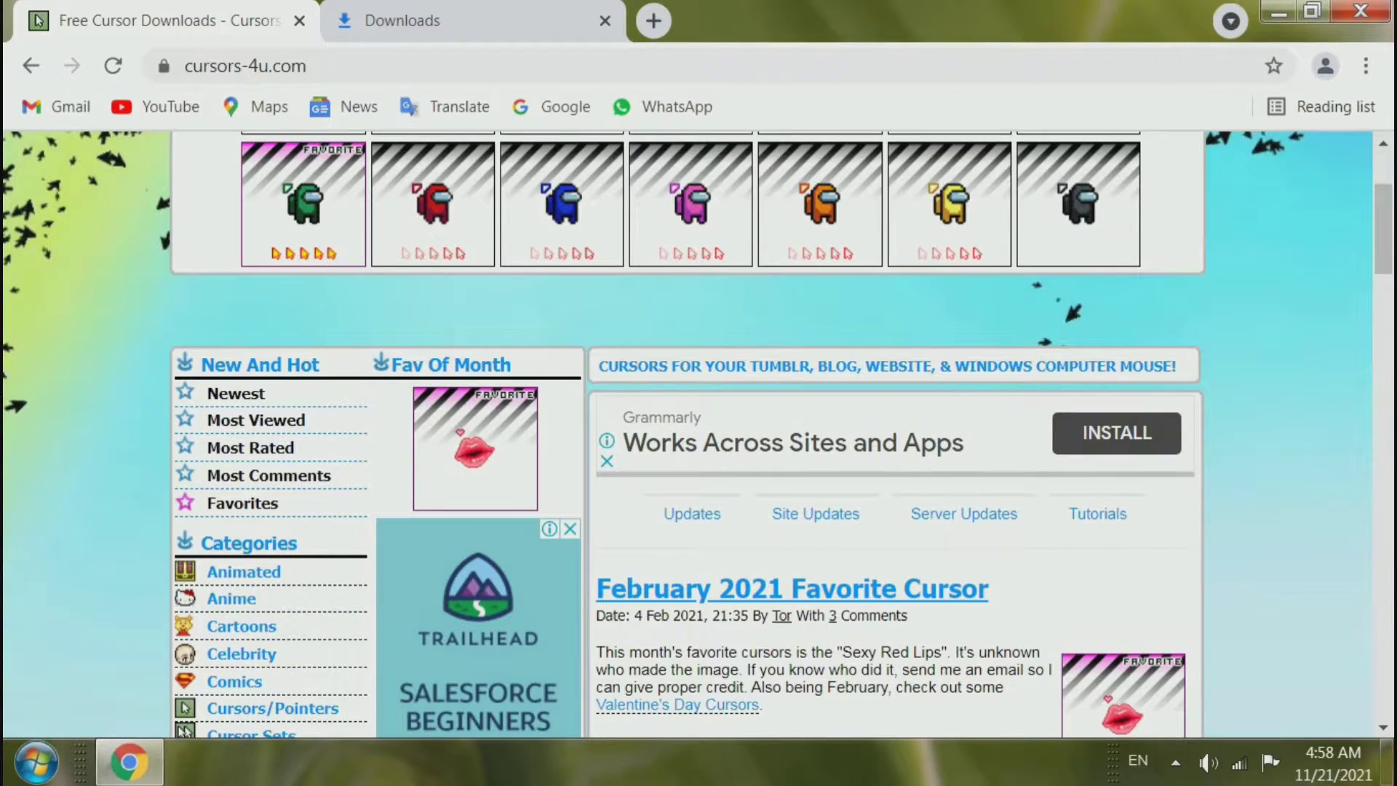
scroll(741, 513, down, 3)
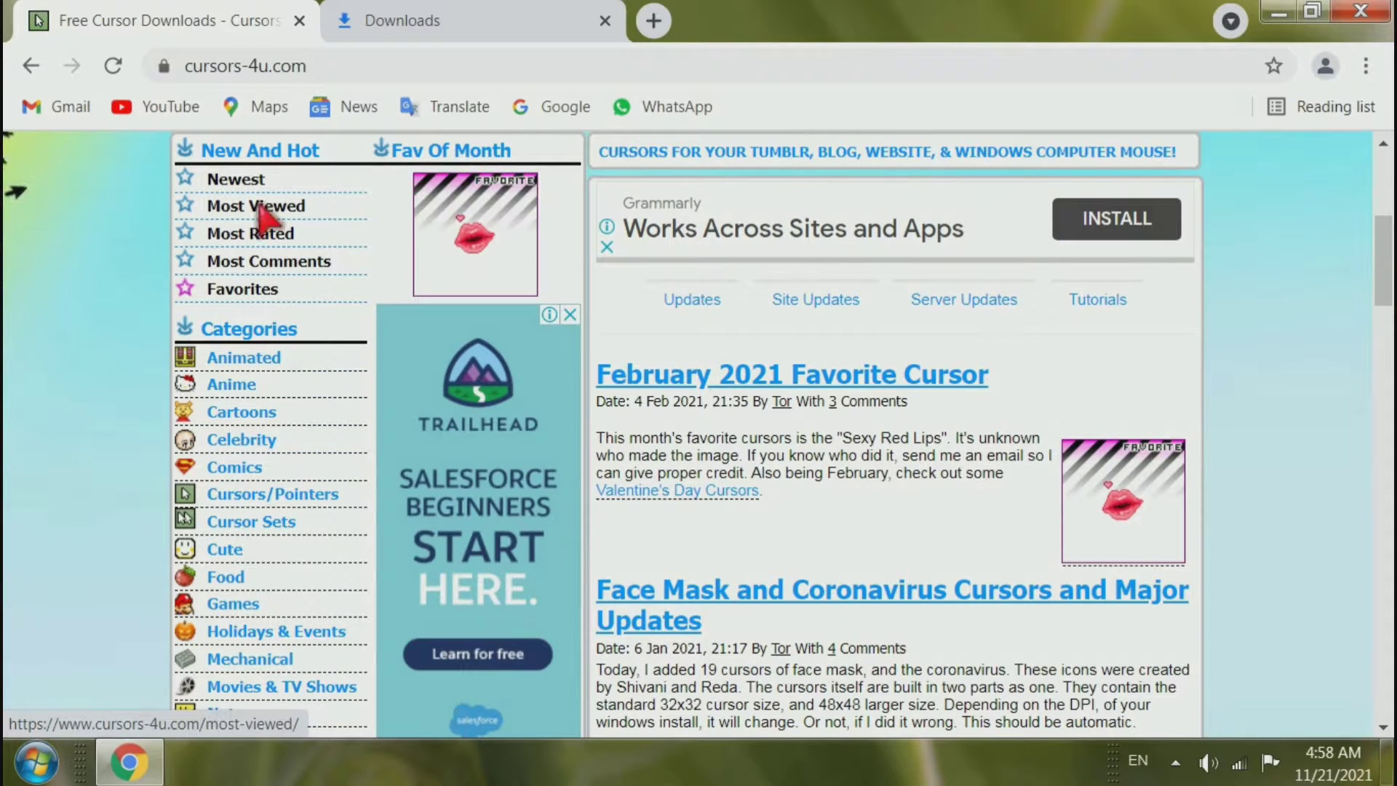
click(211, 179)
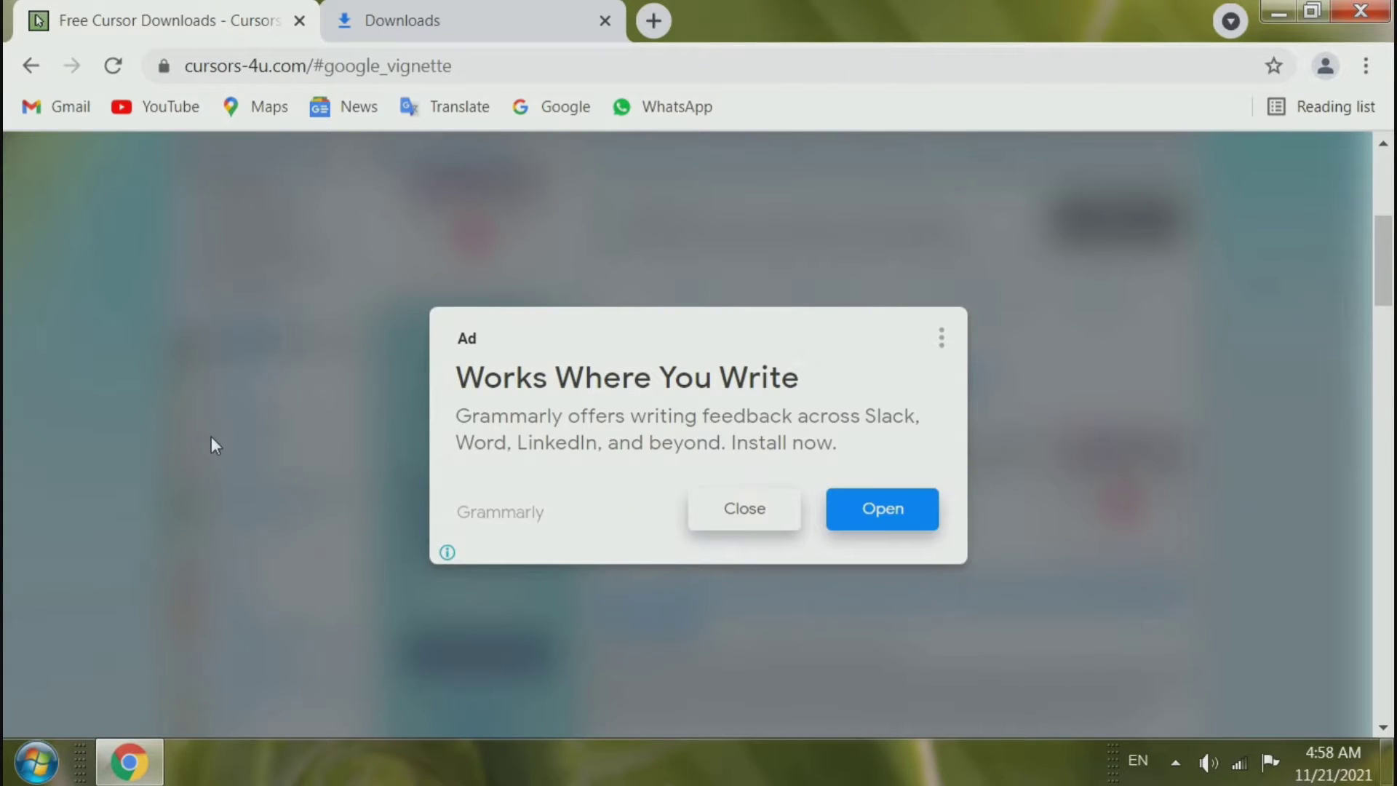
click(728, 516)
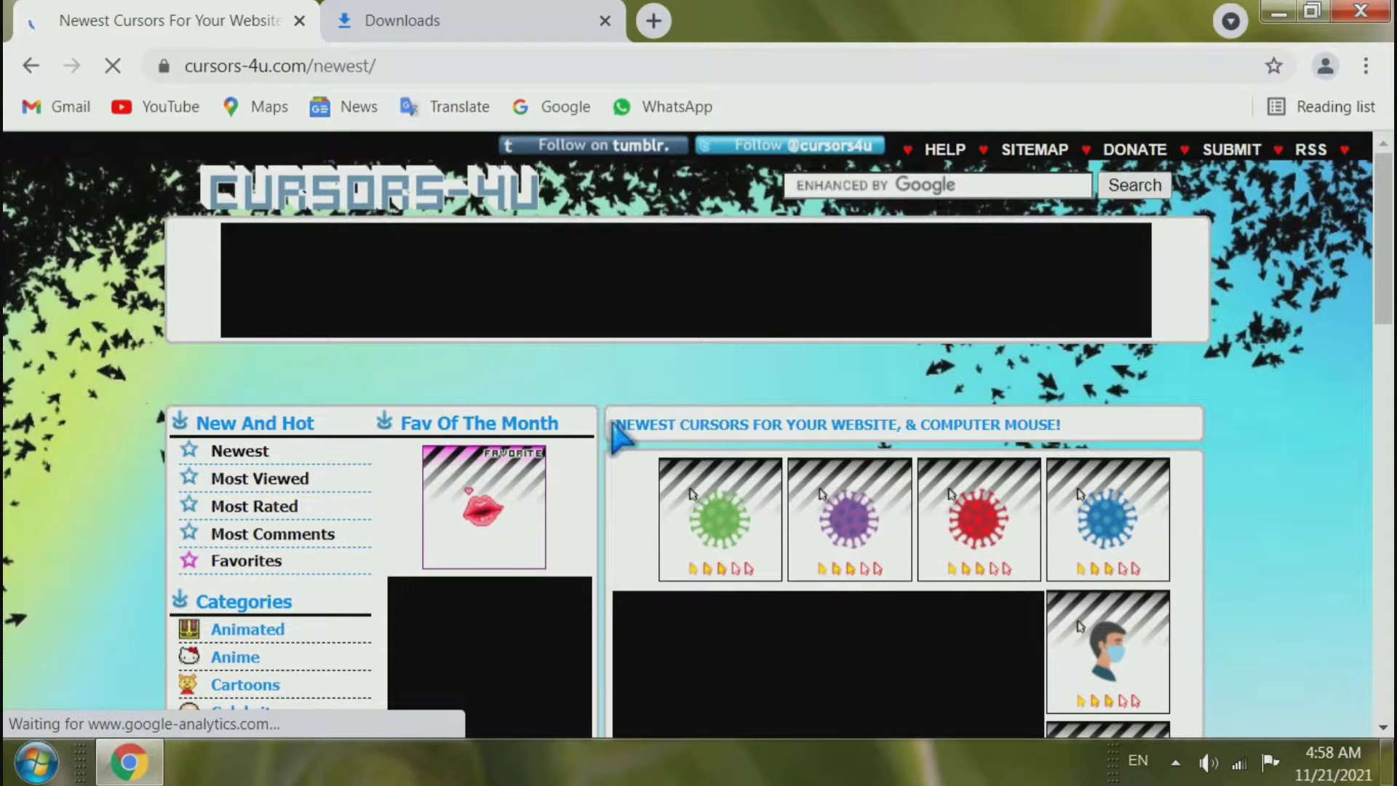
Look through the first two pages of the newest cursors and open page 3 of the list.
scroll(617, 437, down, 5)
scroll(618, 453, down, 3)
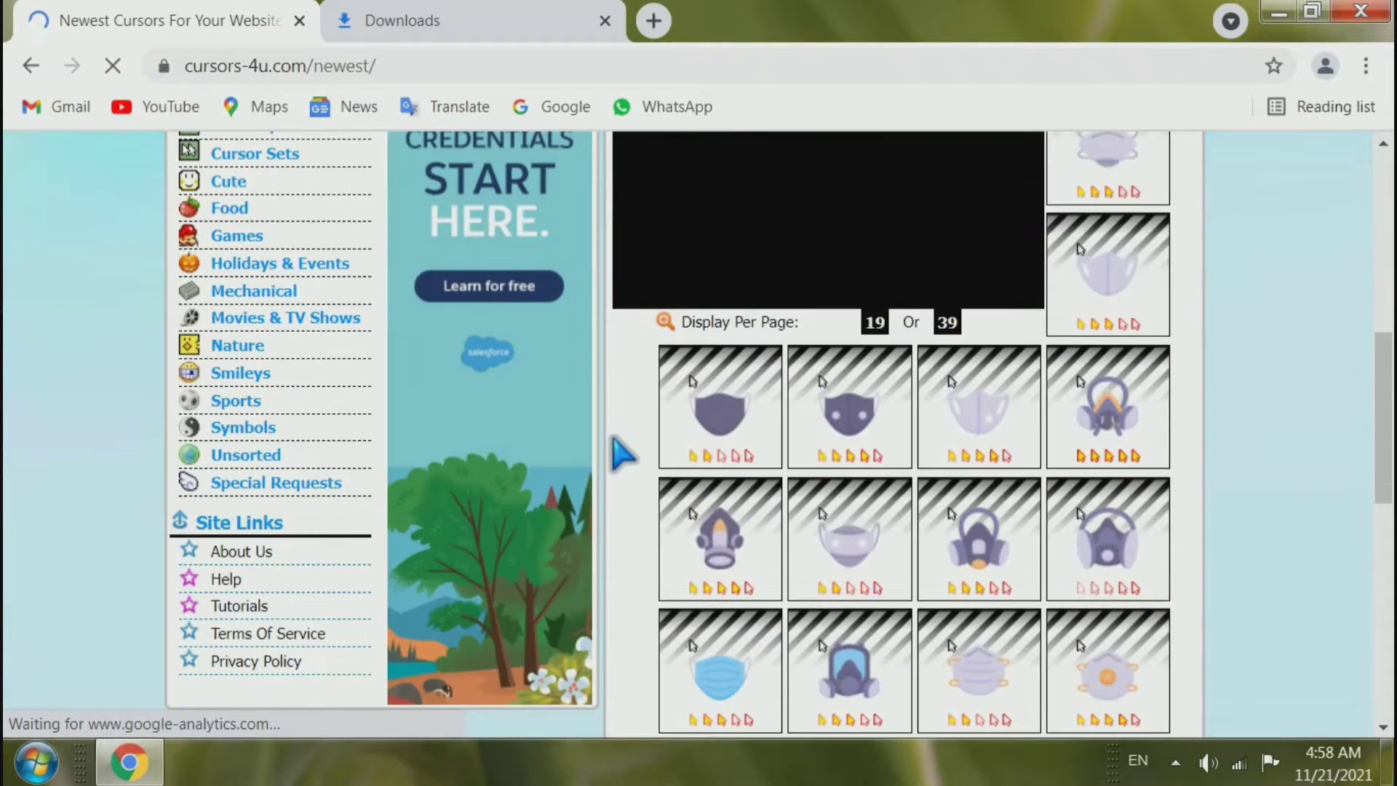
scroll(863, 607, down, 3)
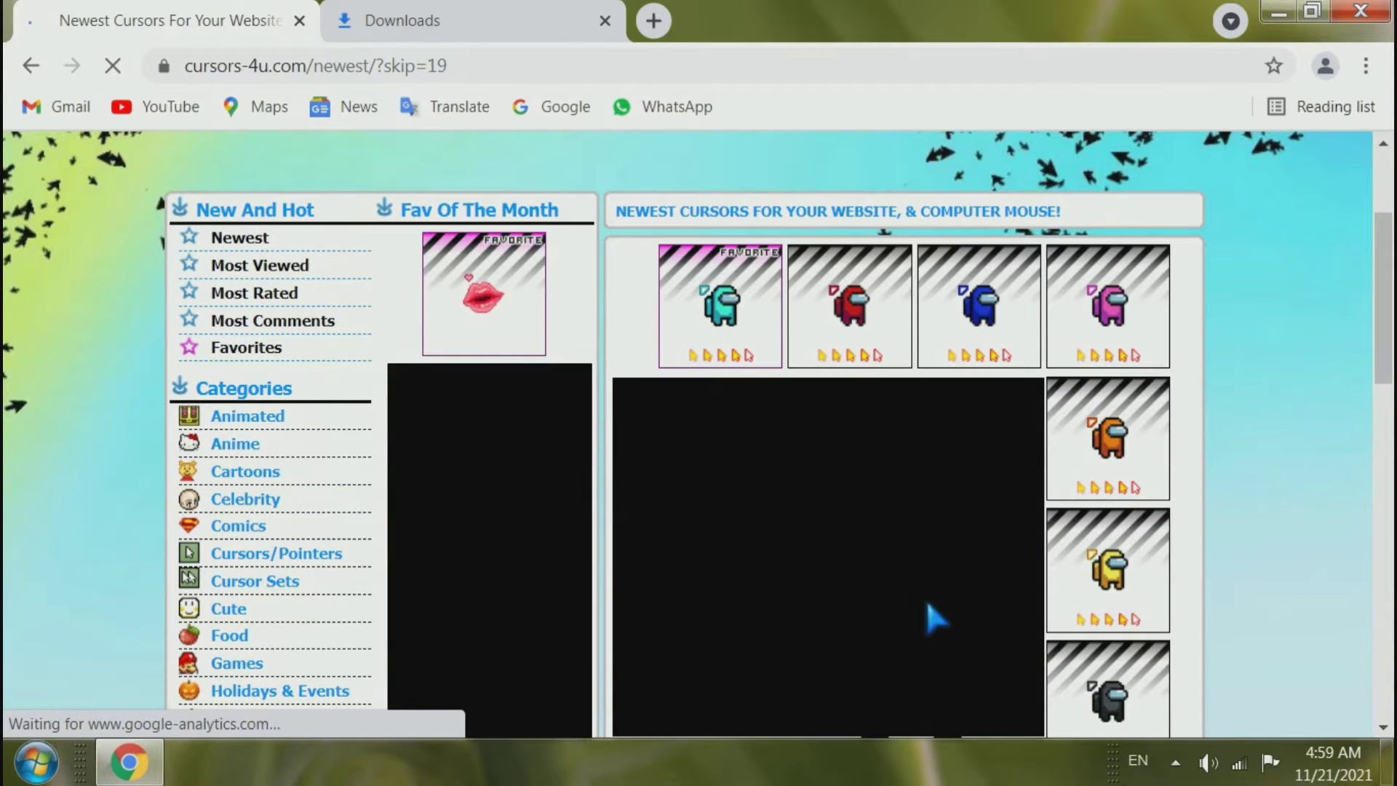
scroll(930, 609, down, 5)
scroll(979, 538, down, 3)
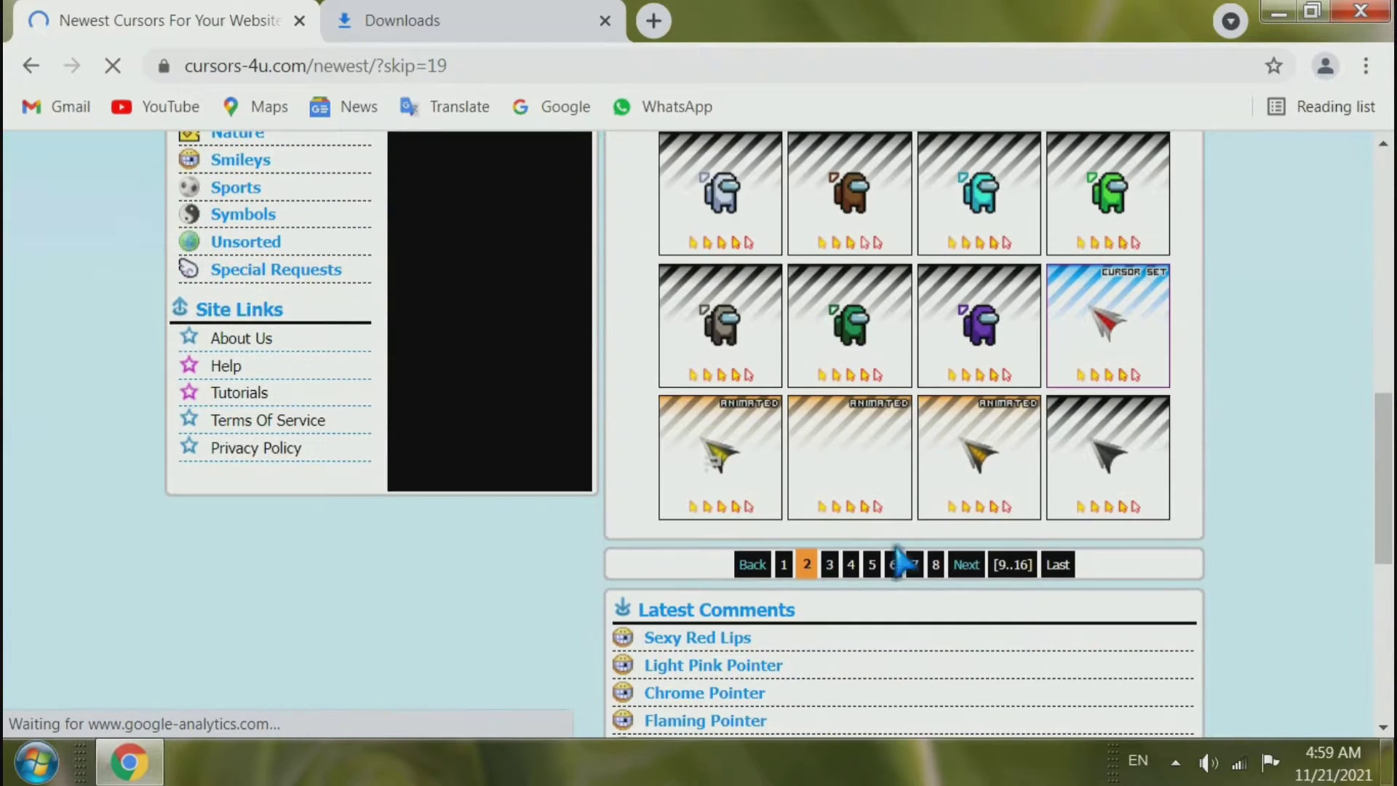
click(829, 564)
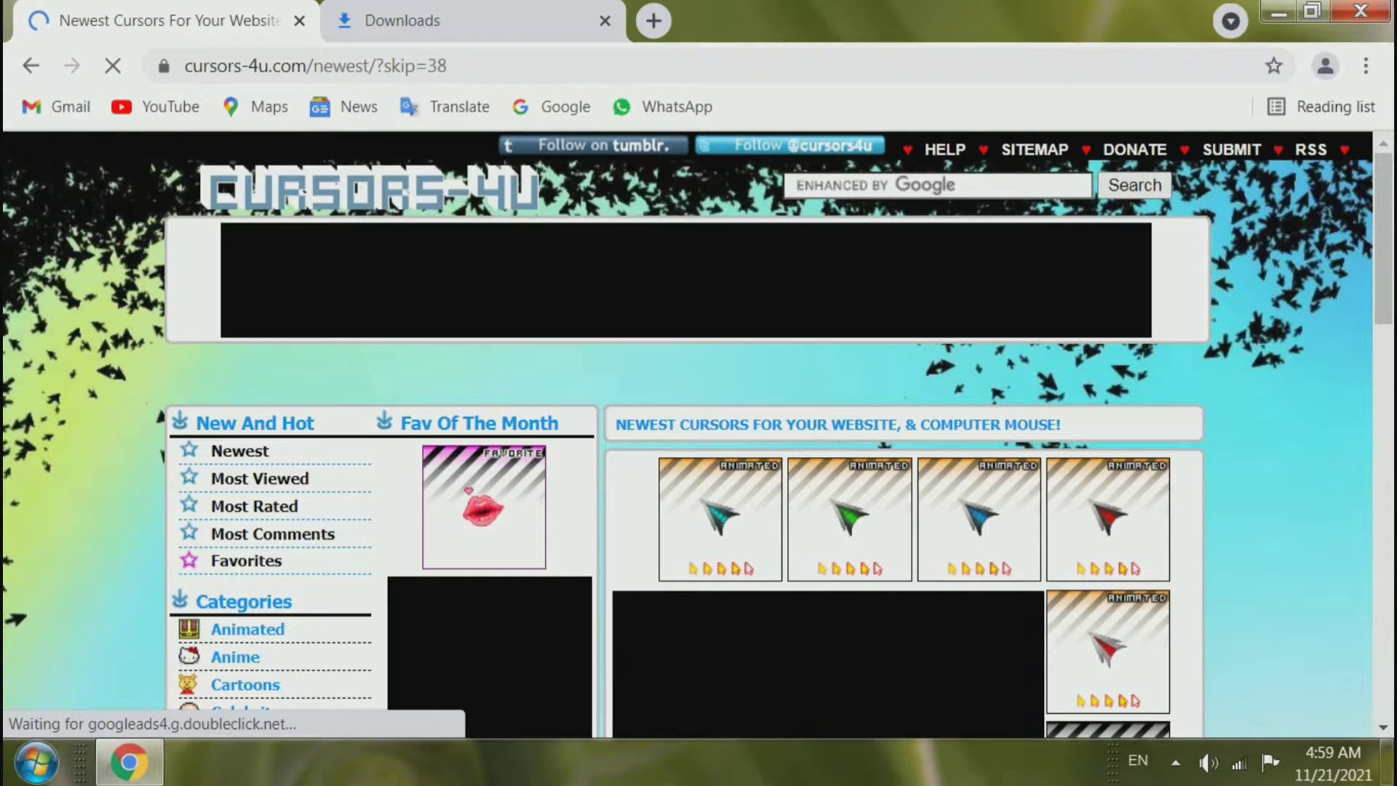
Look through pages 3 to 5 of the newest cursors and open page 6 of the list.
scroll(844, 313, down, 3)
scroll(998, 568, down, 5)
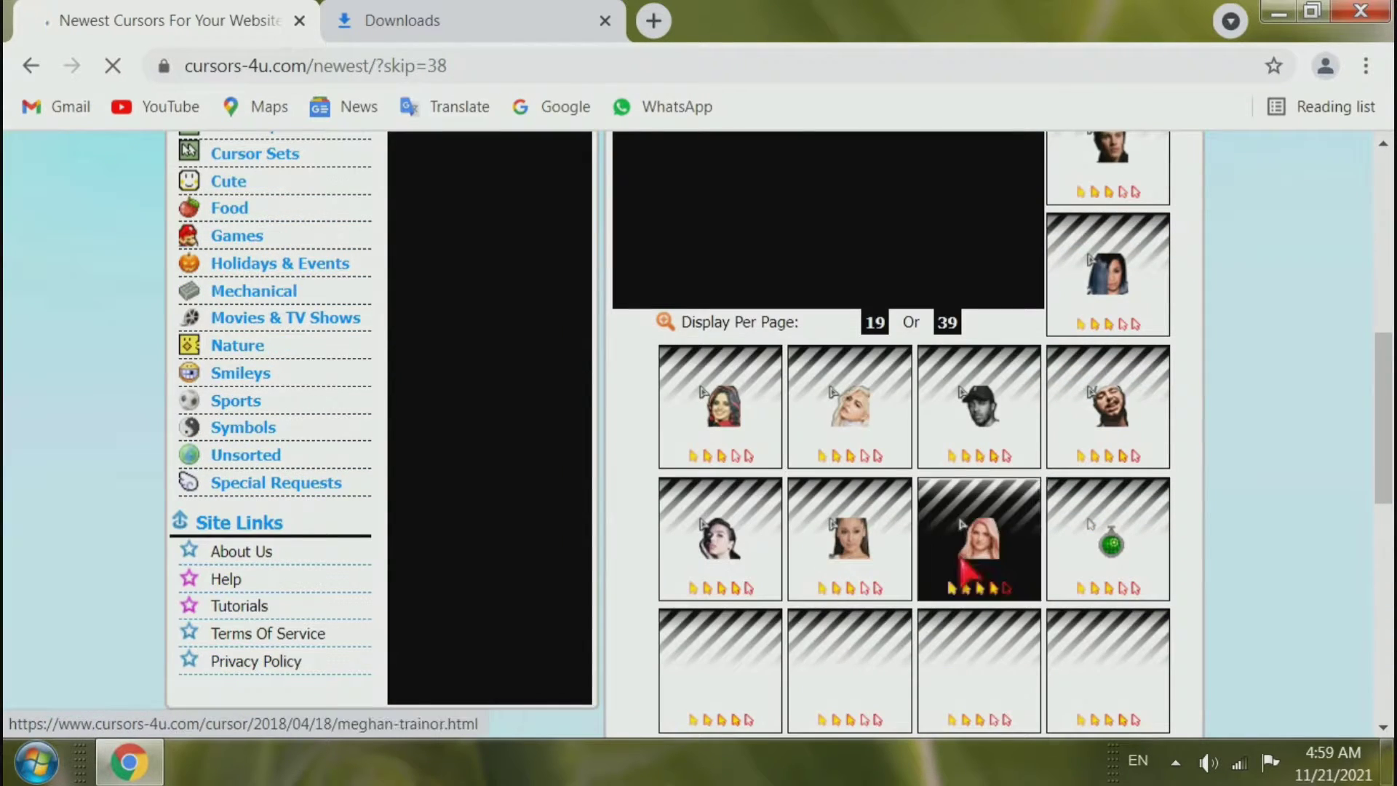
scroll(961, 558, down, 3)
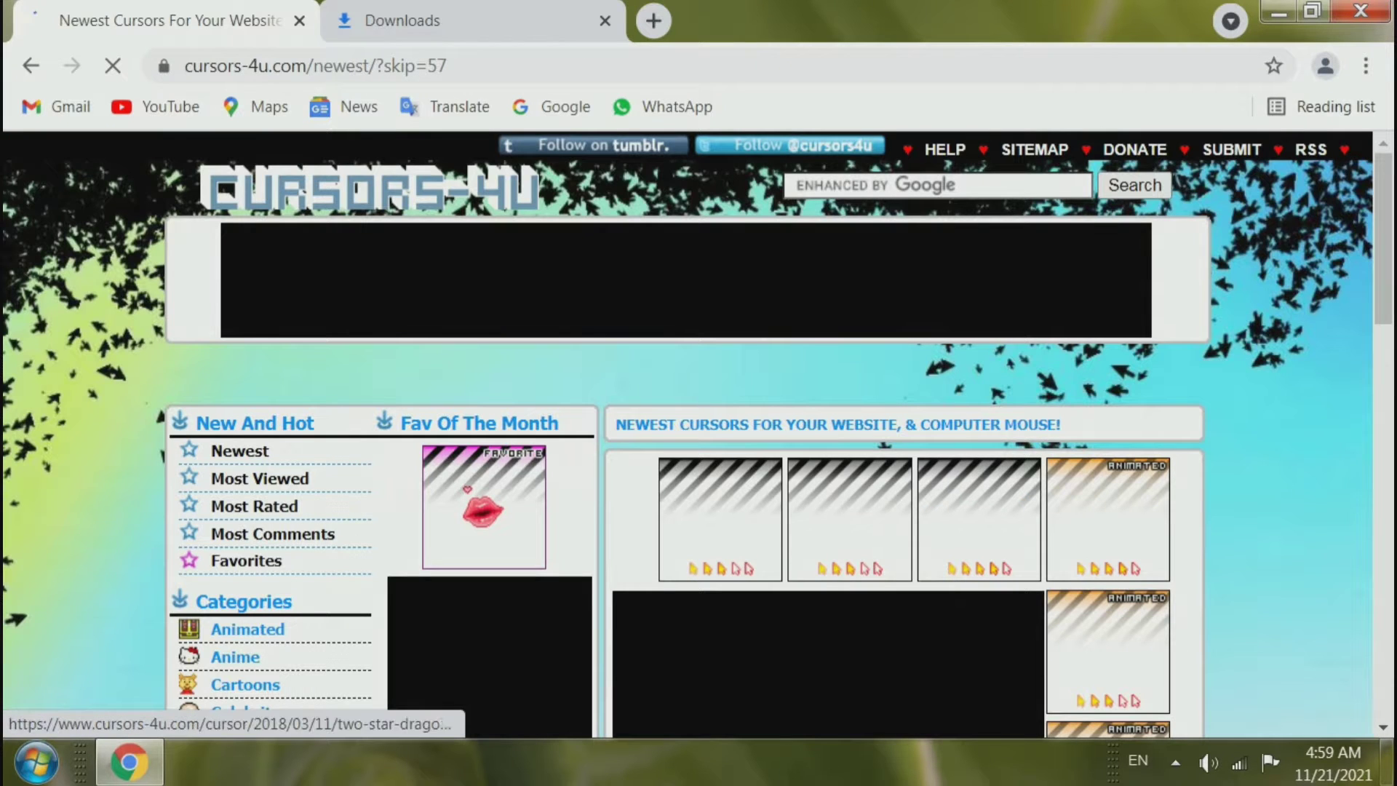
scroll(1038, 530, down, 2)
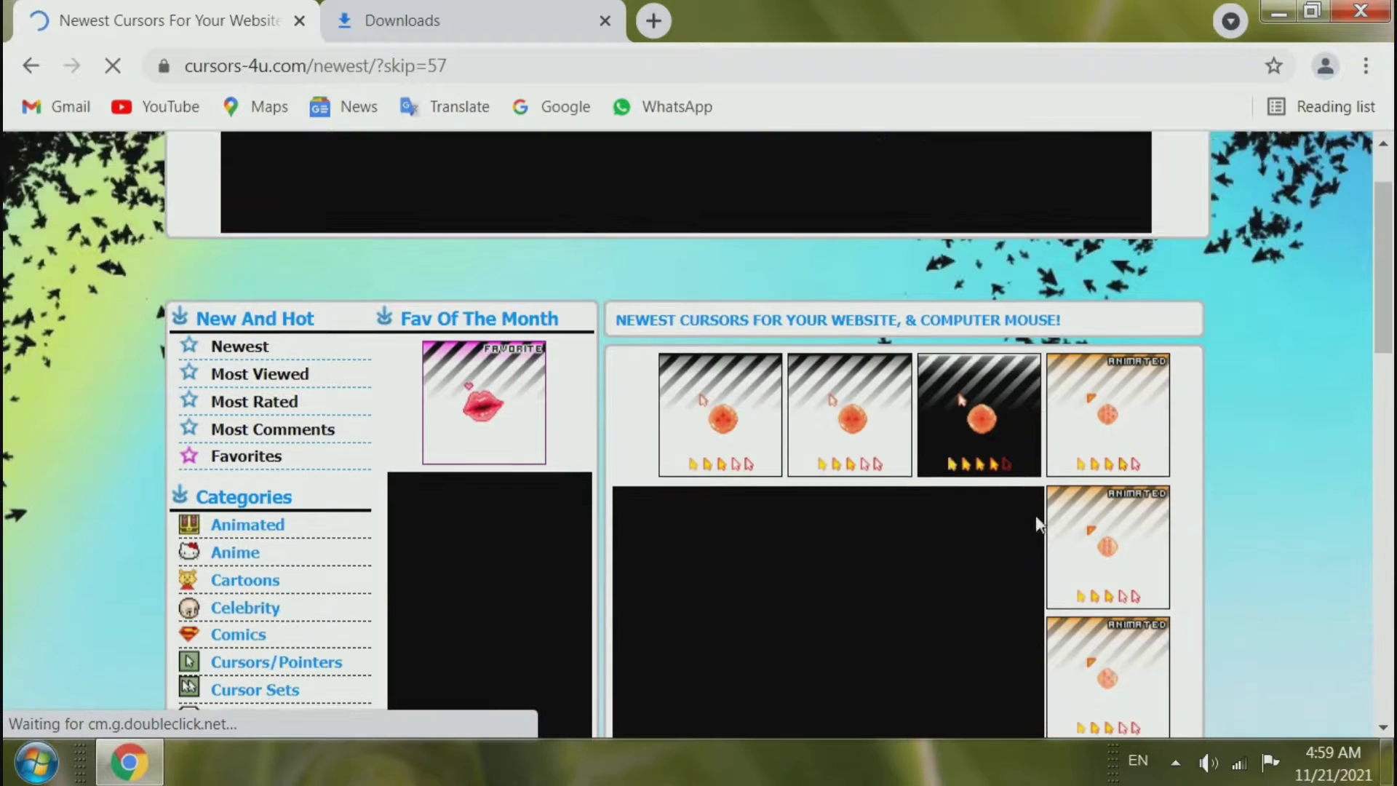
scroll(958, 544, down, 7)
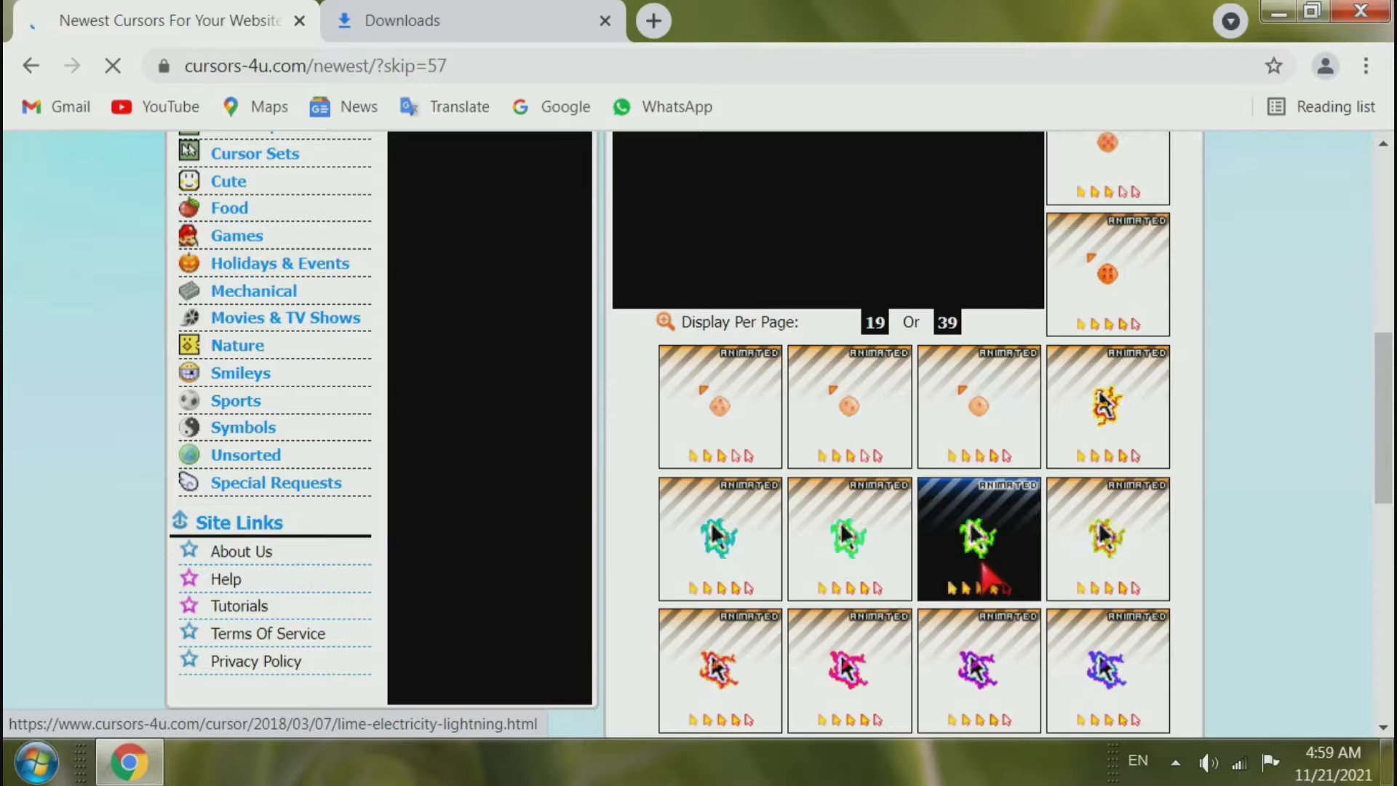
scroll(983, 571, down, 3)
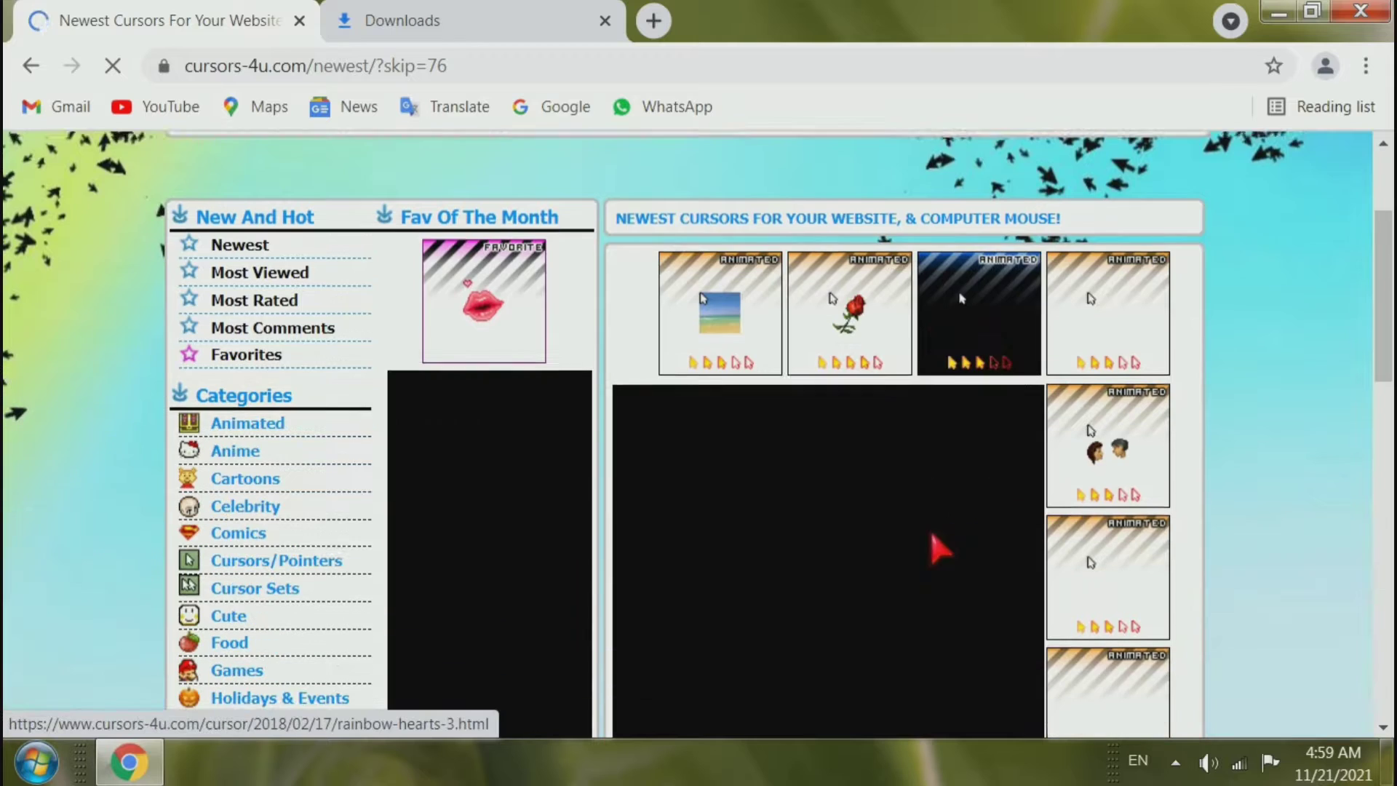
scroll(928, 535, down, 3)
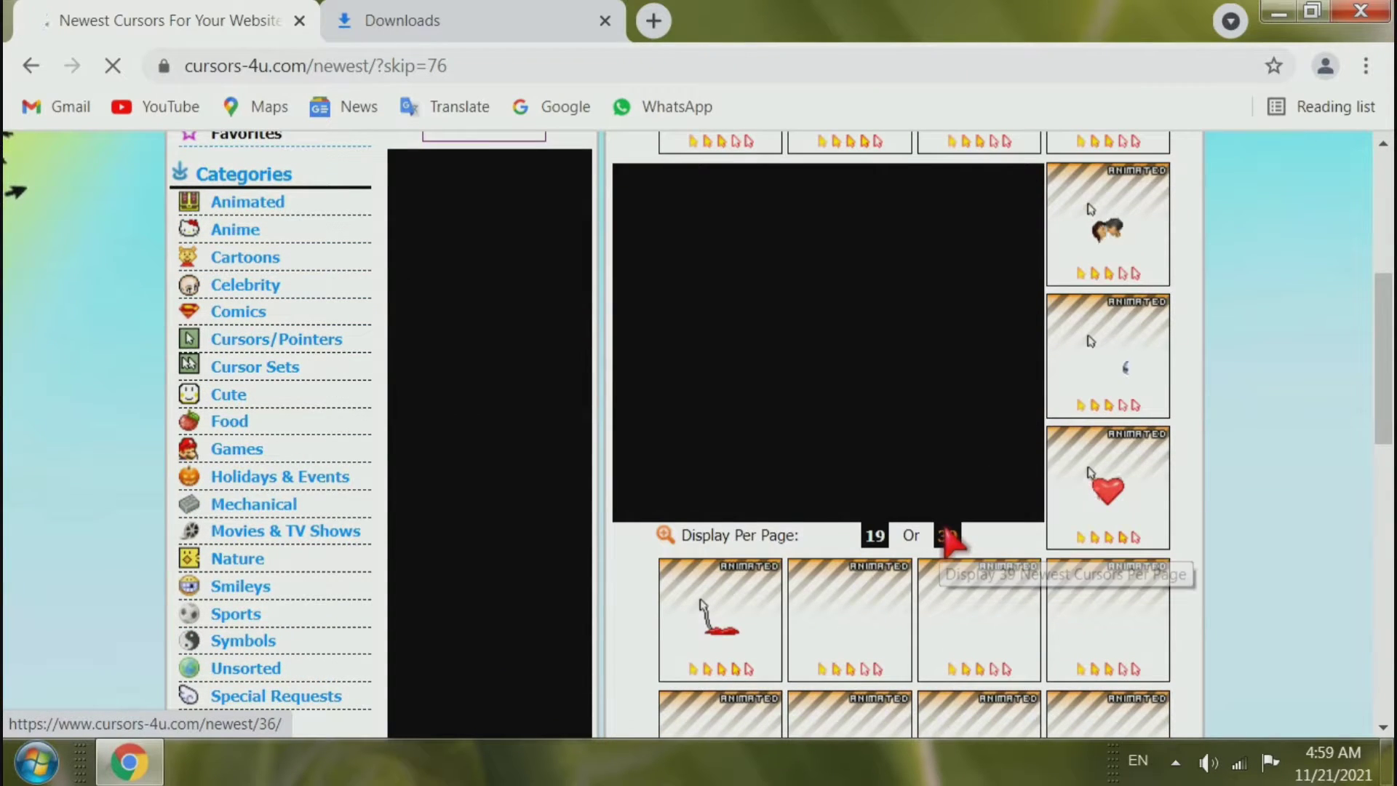
scroll(945, 539, down, 3)
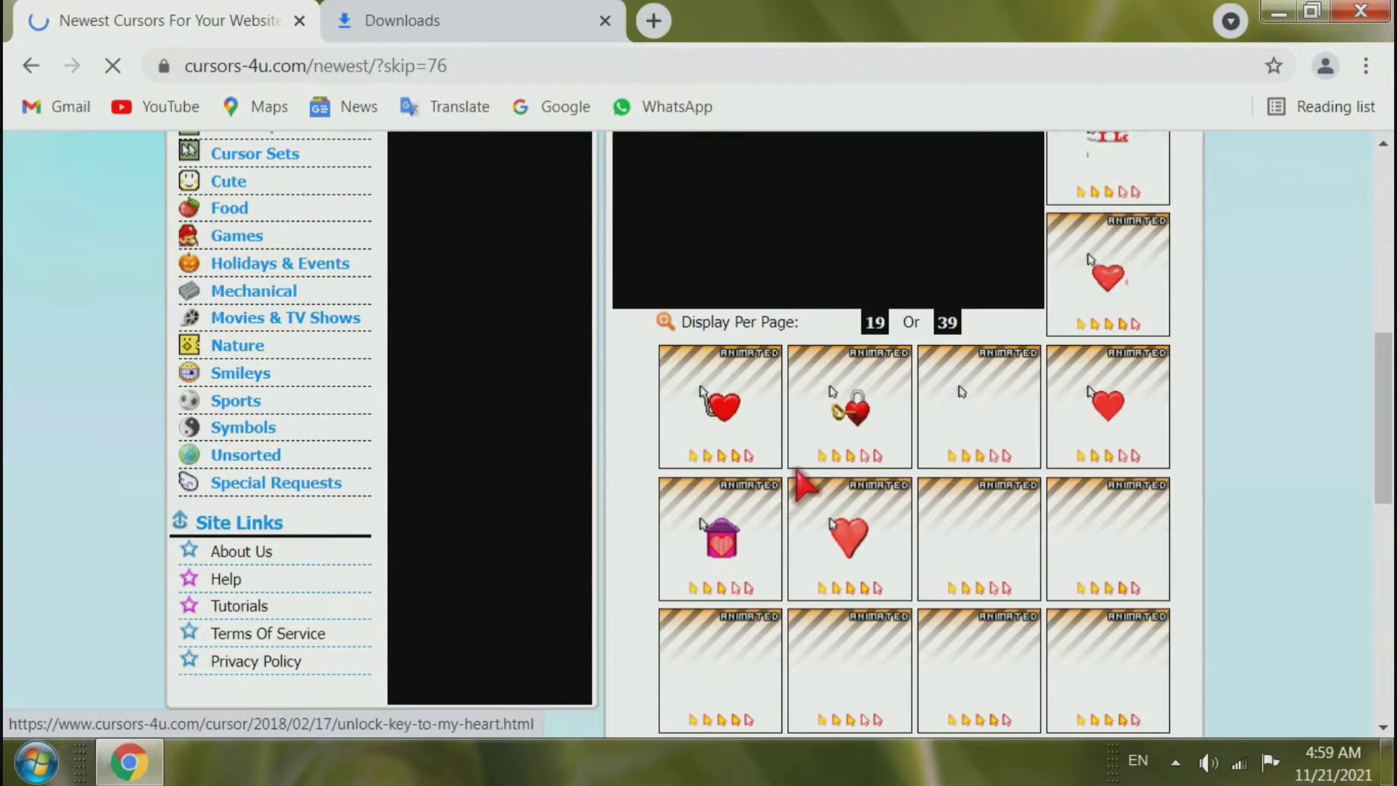
scroll(800, 474, down, 3)
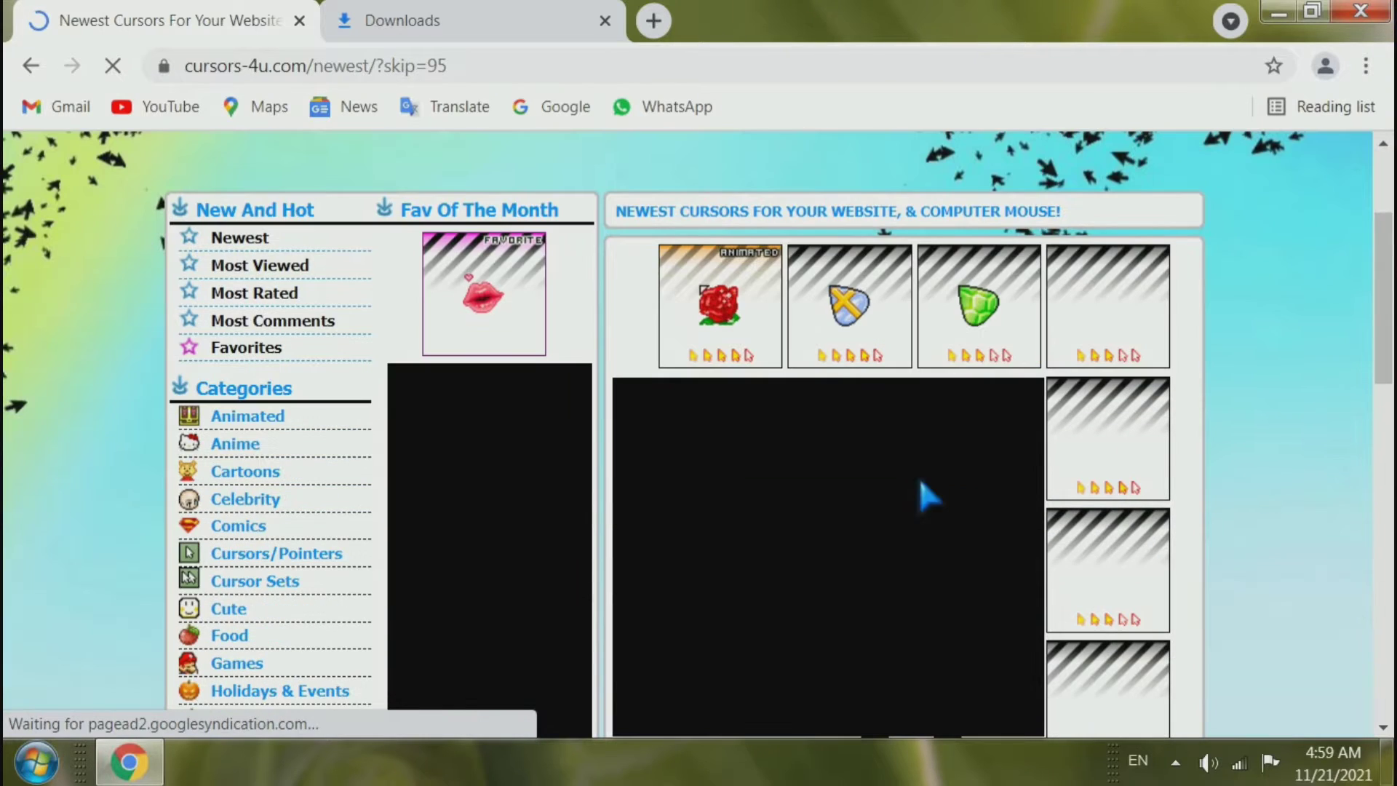
Browse pages 6 to 8 of the newest cursors and open page 9.
scroll(1106, 582, down, 5)
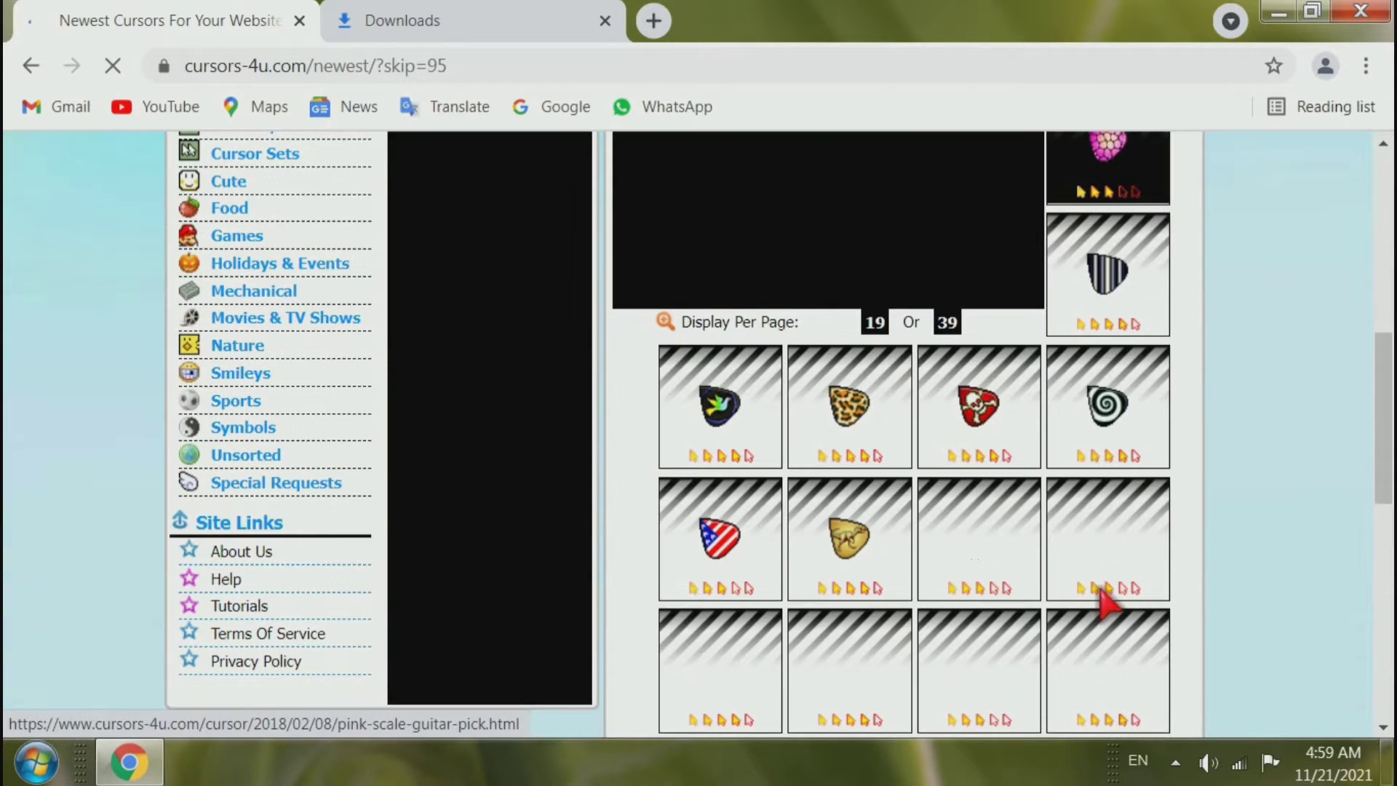
scroll(1105, 600, down, 3)
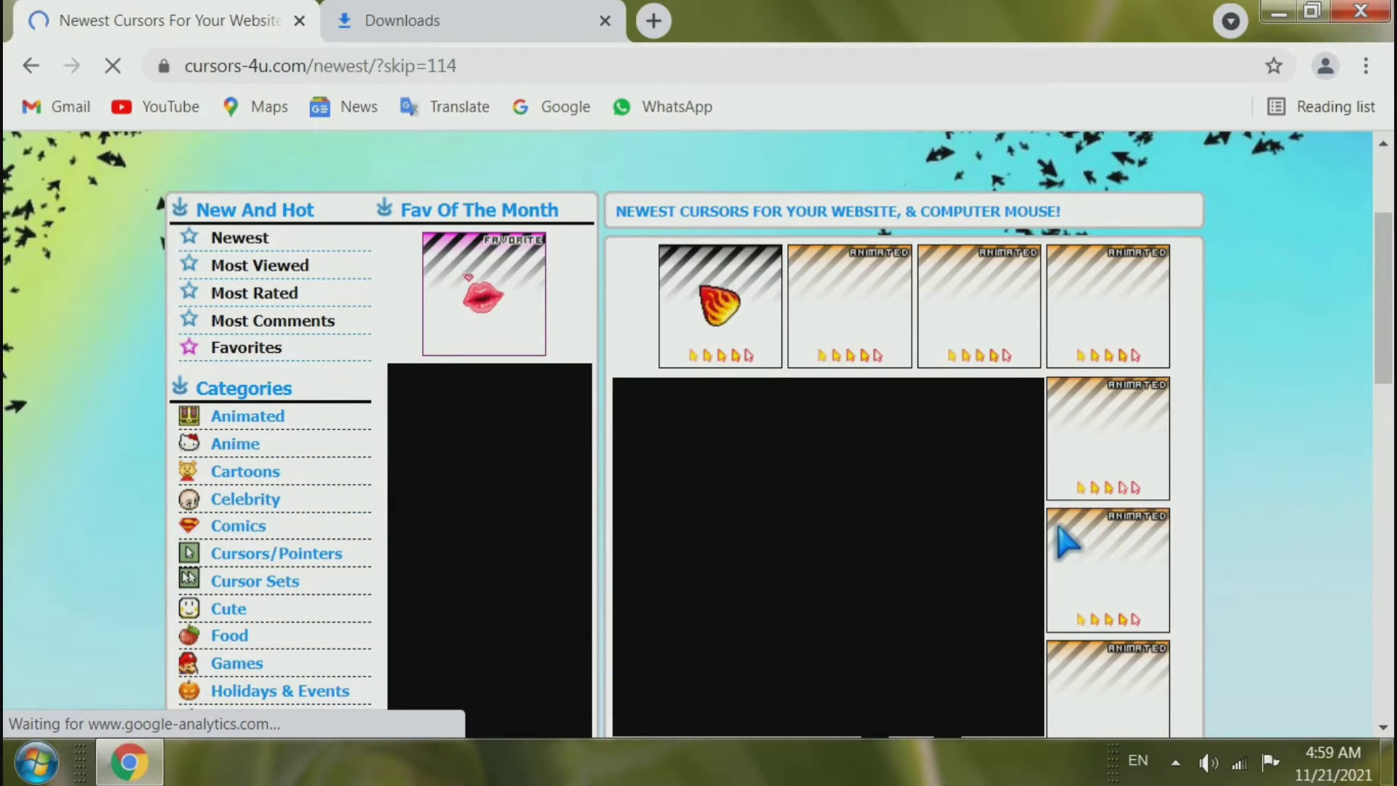
scroll(1067, 542, down, 3)
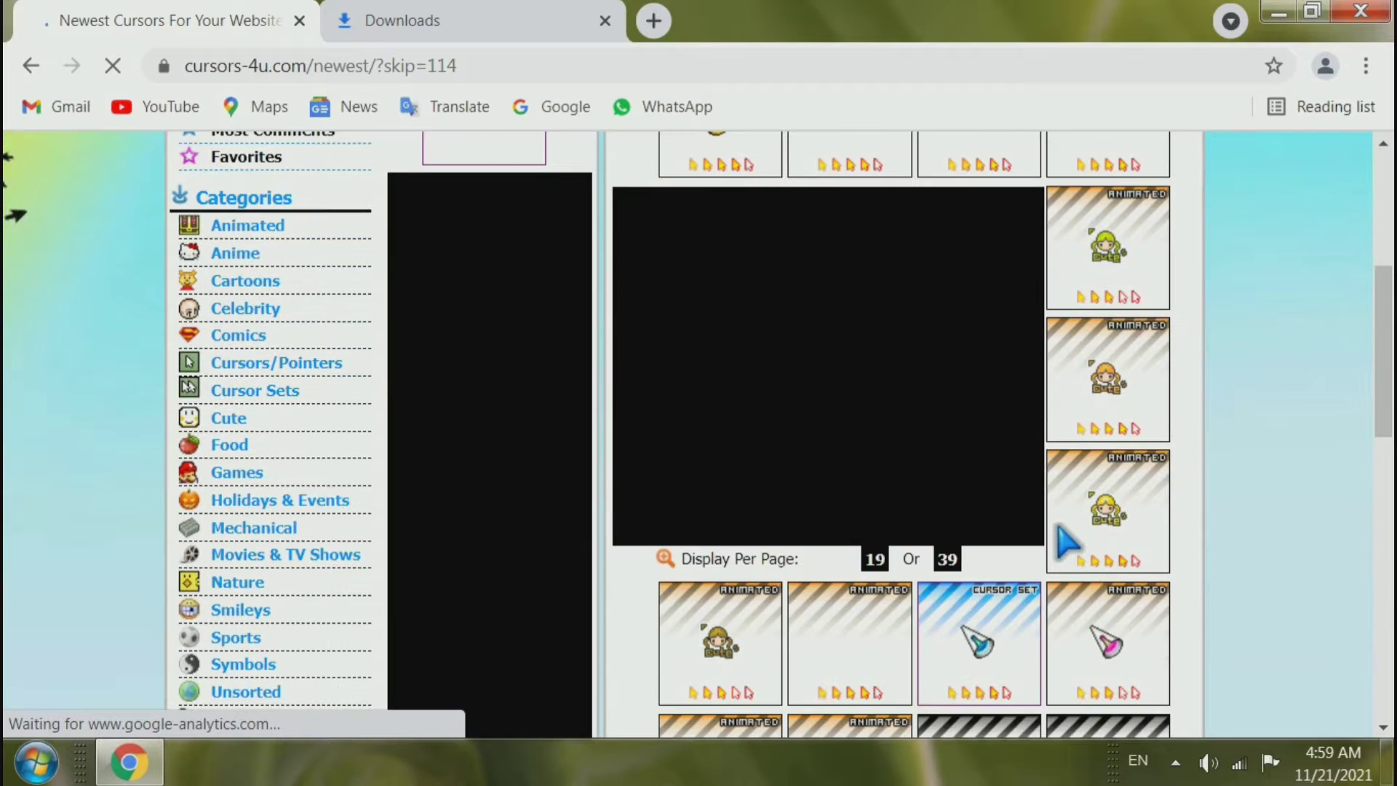
scroll(1067, 542, down, 3)
scroll(1066, 538, down, 3)
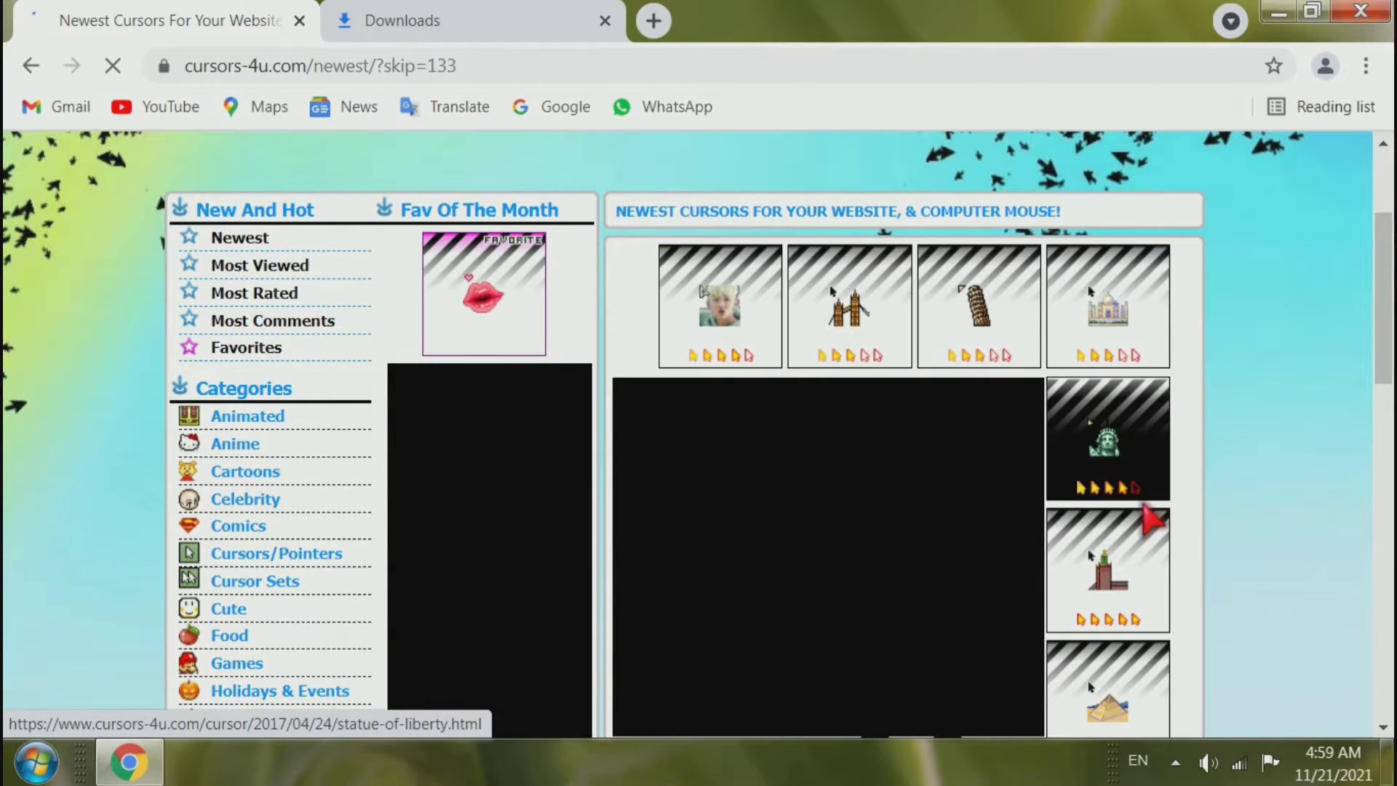
scroll(1129, 547, down, 3)
scroll(997, 602, down, 6)
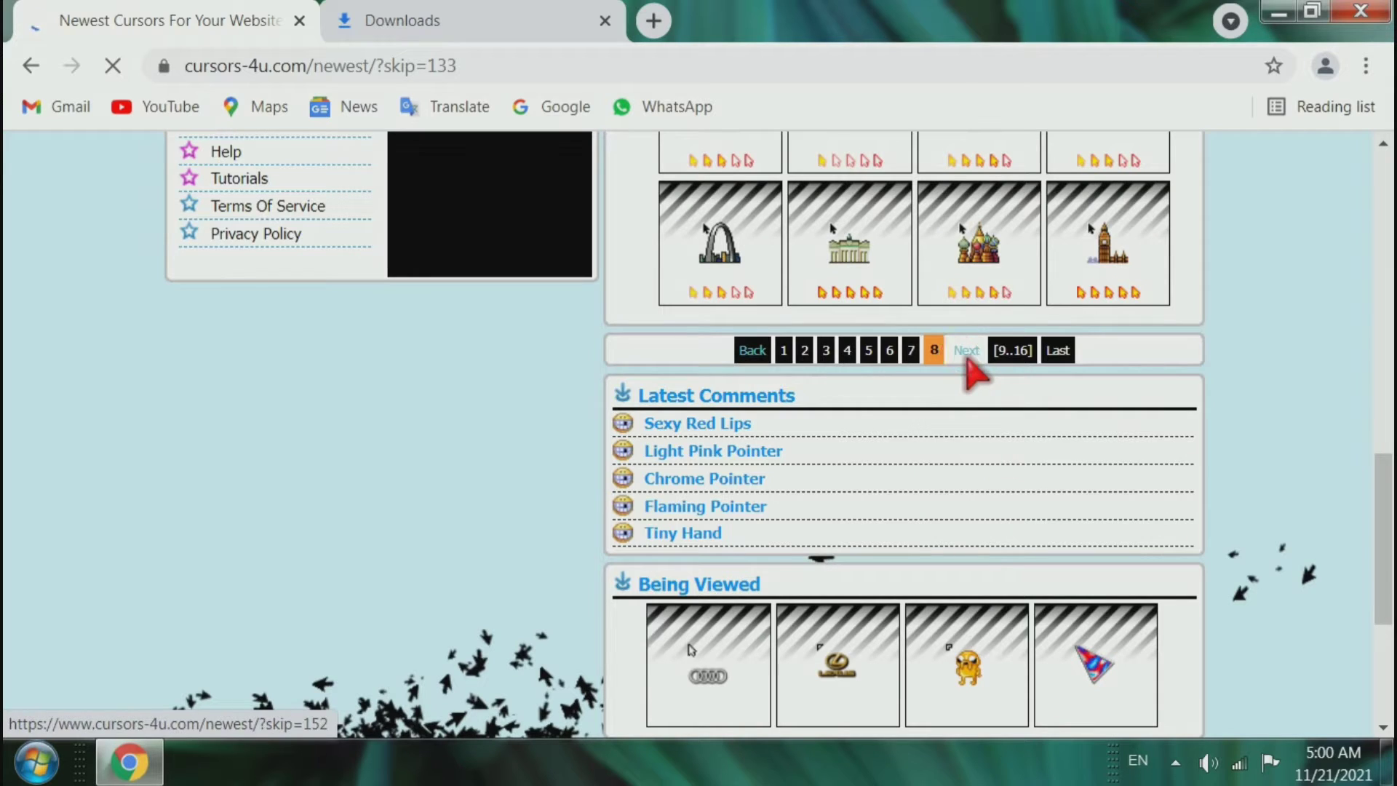
click(968, 359)
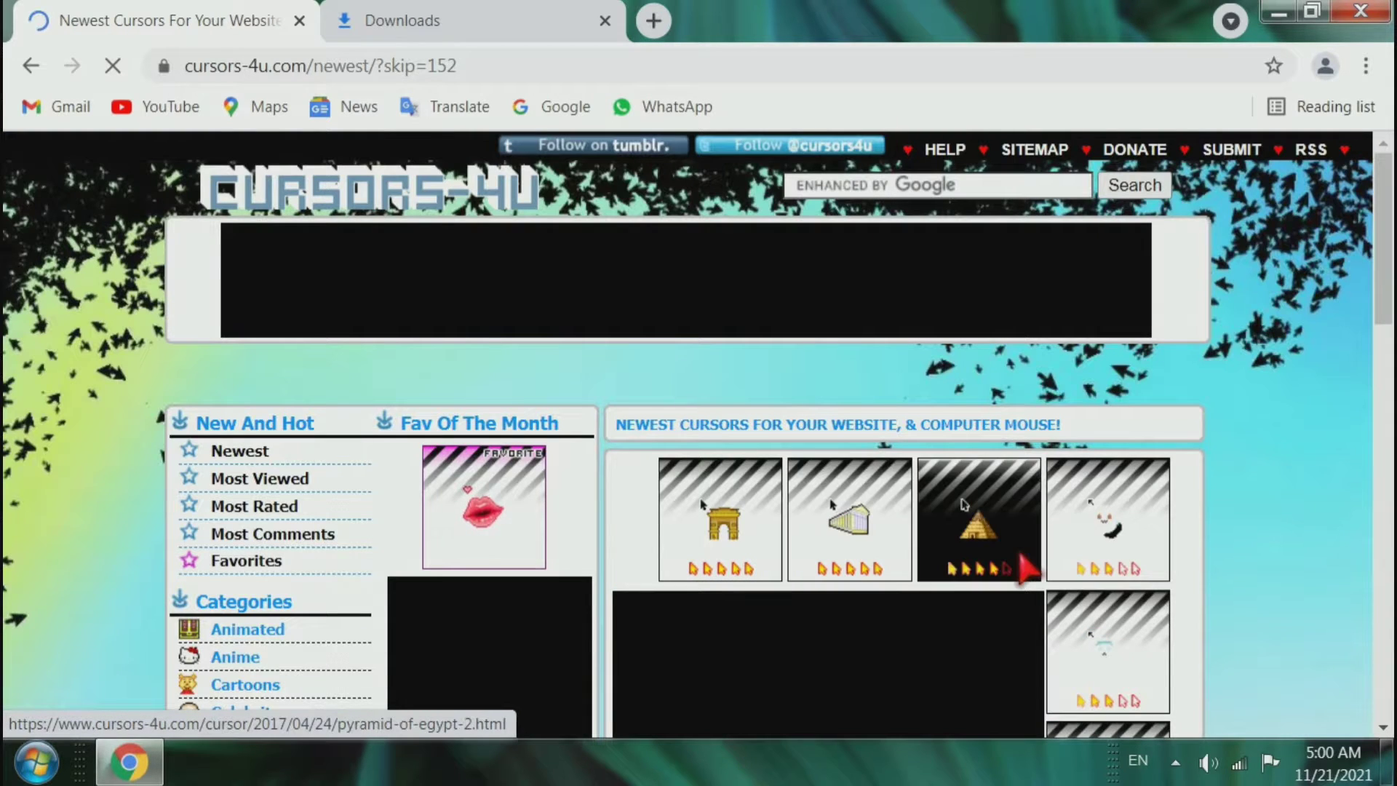
Look over page 9 of the newest cursors and switch to the Most Viewed cursors list.
scroll(1029, 510, down, 8)
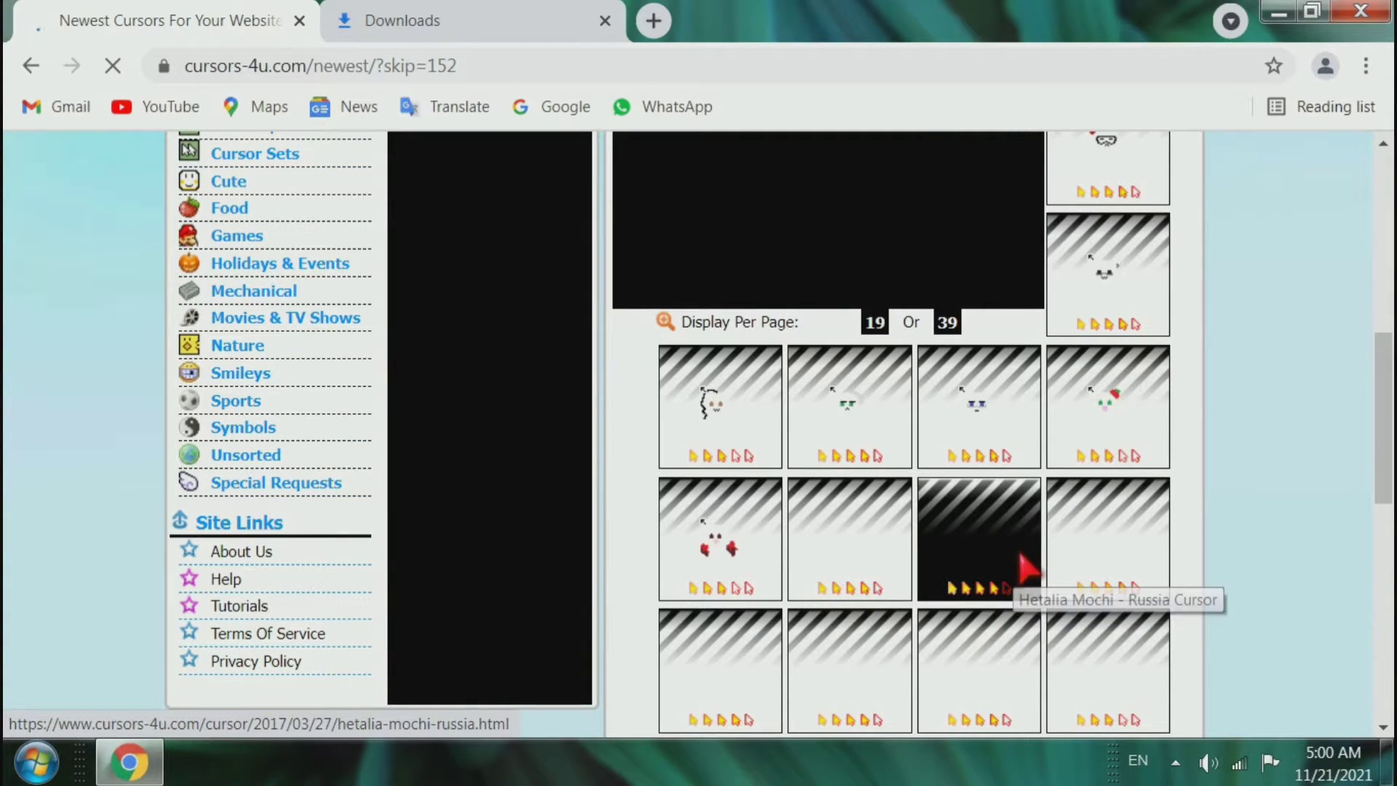
scroll(1022, 563, down, 6)
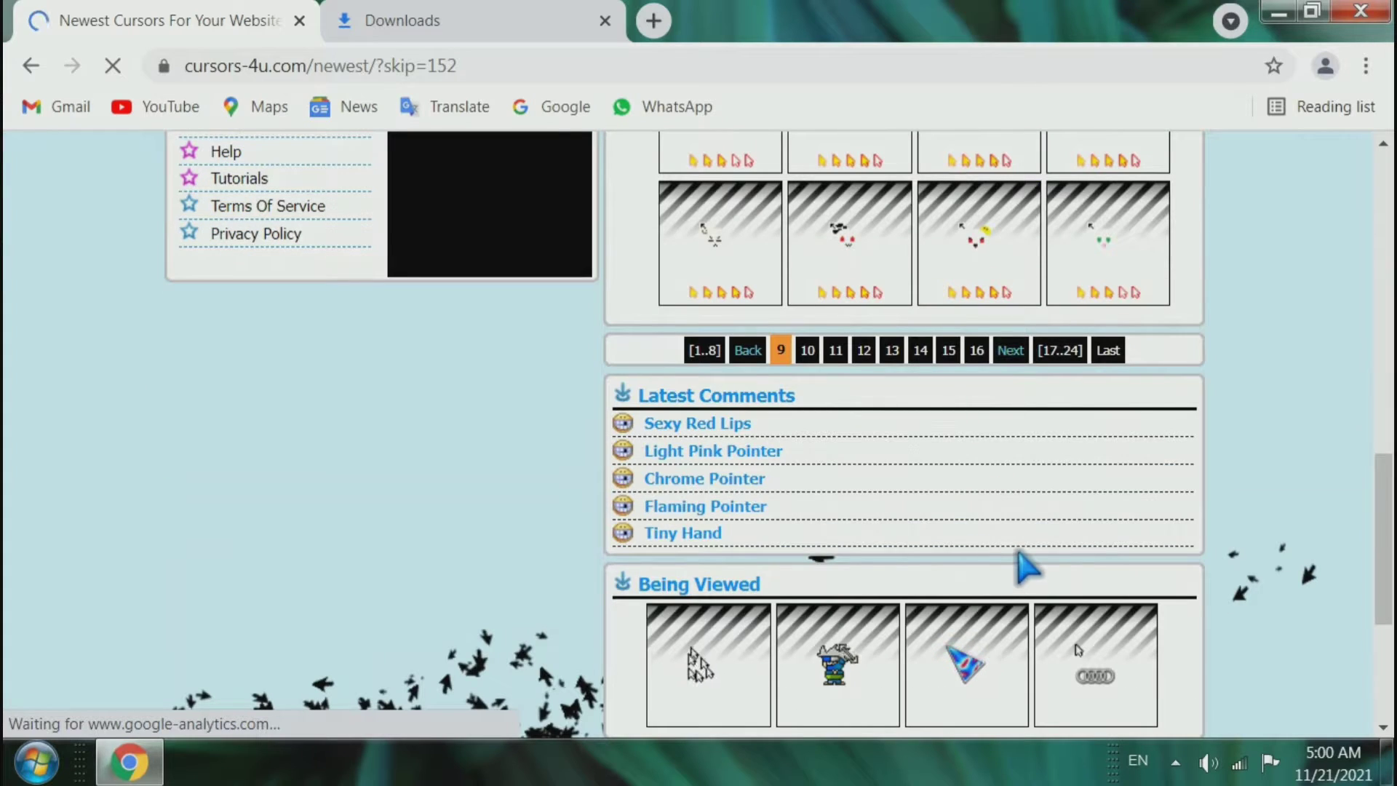
scroll(1025, 565, up, 1)
scroll(1026, 565, up, 15)
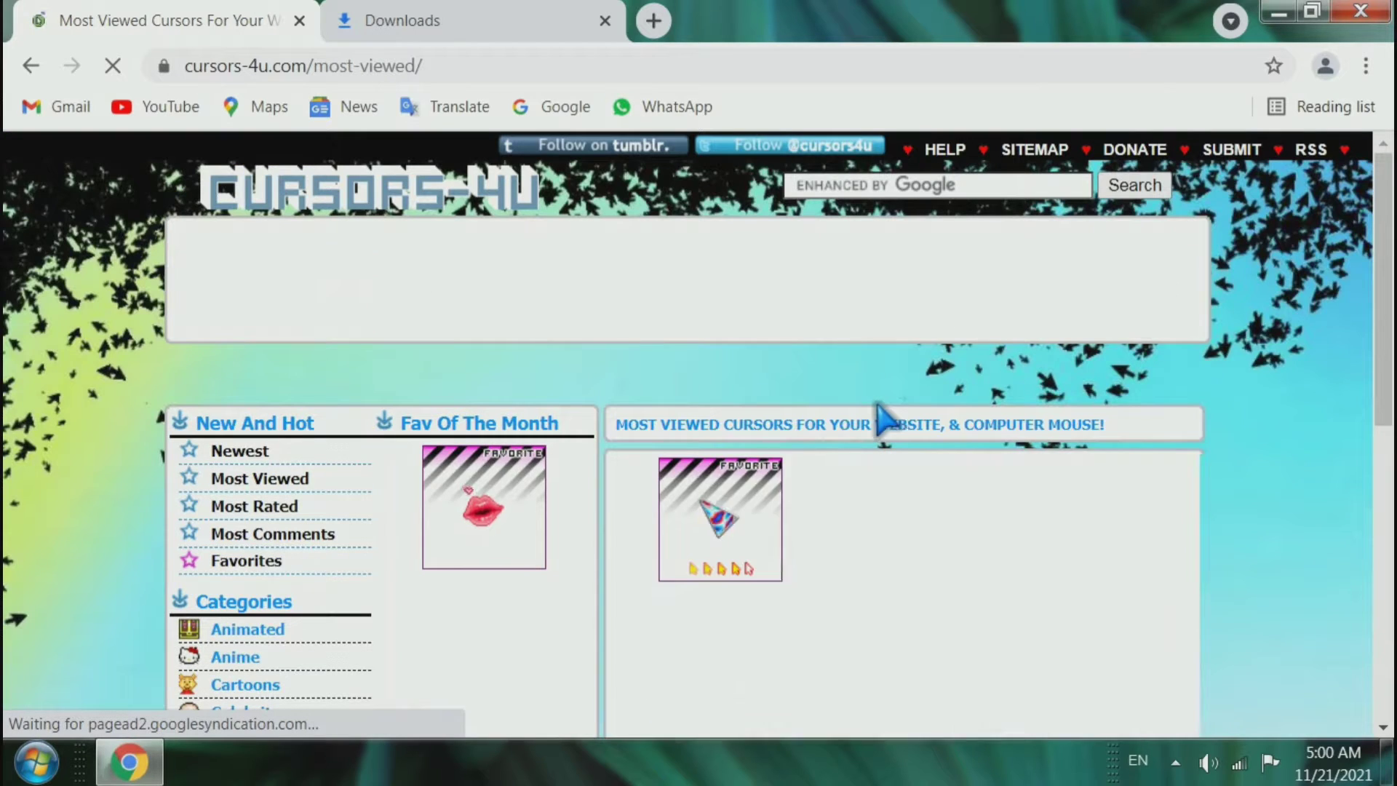
Find the Cool Blue Outer Glow Pointer among the most viewed cursors and open its page.
scroll(883, 419, down, 8)
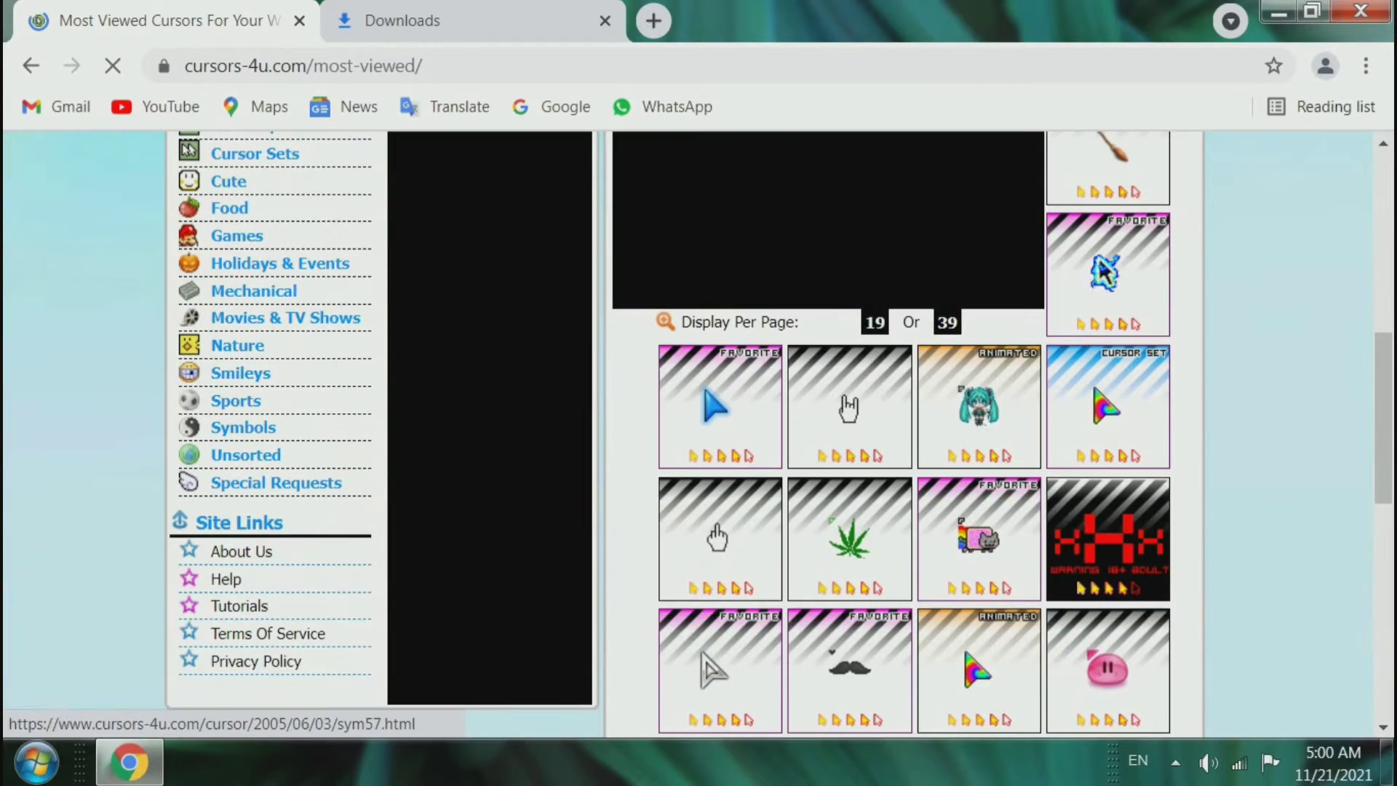
scroll(848, 408, down, 3)
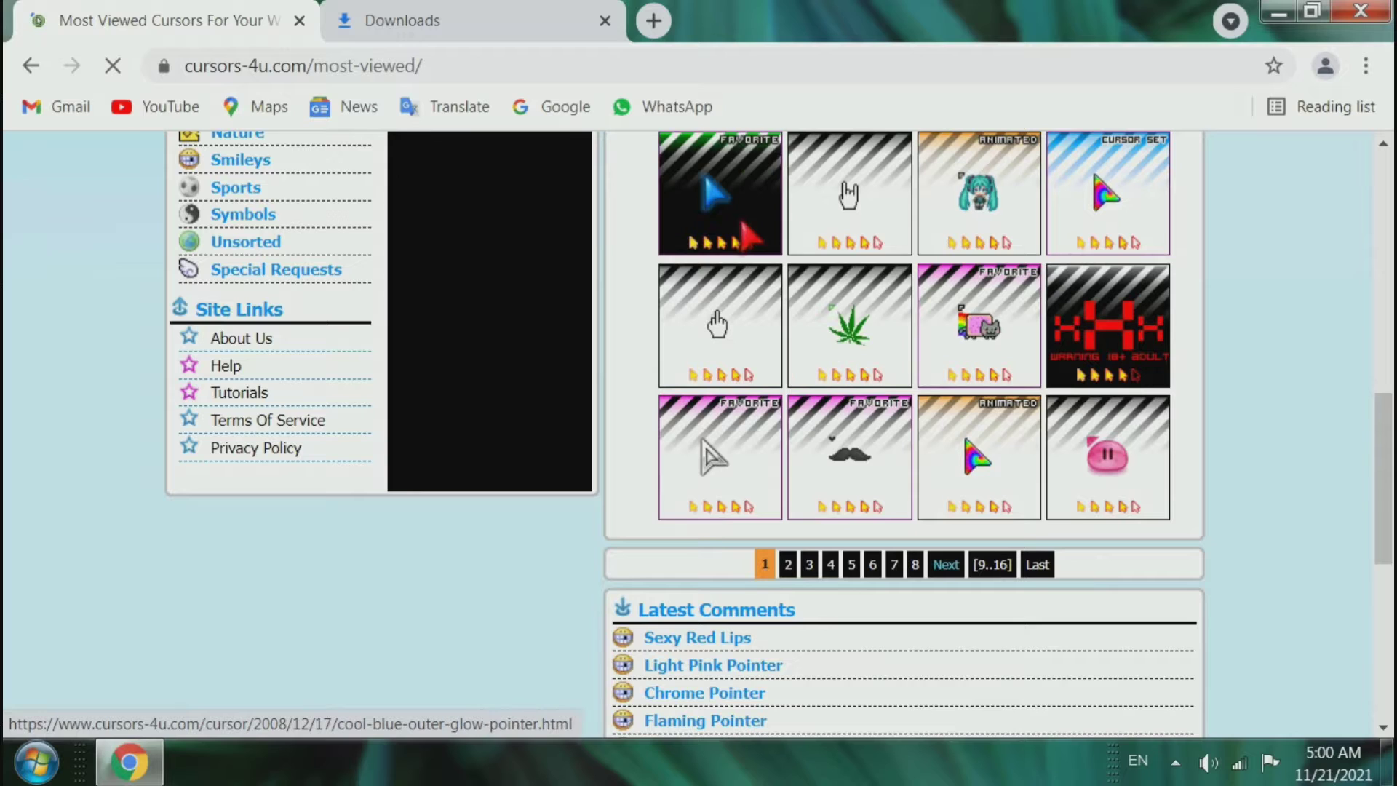
click(704, 175)
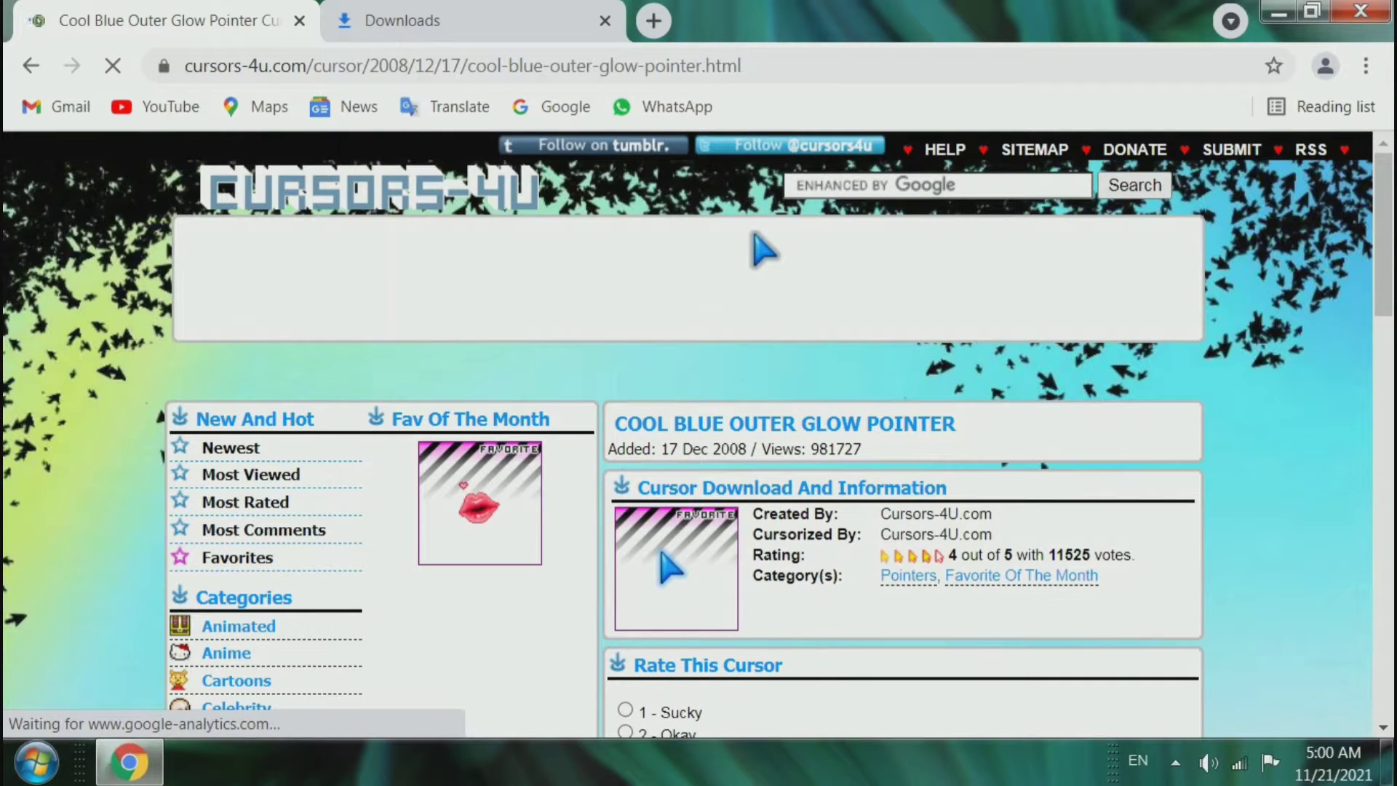
Download the Cool Blue Outer Glow Pointer cursor file.
scroll(1008, 469, down, 3)
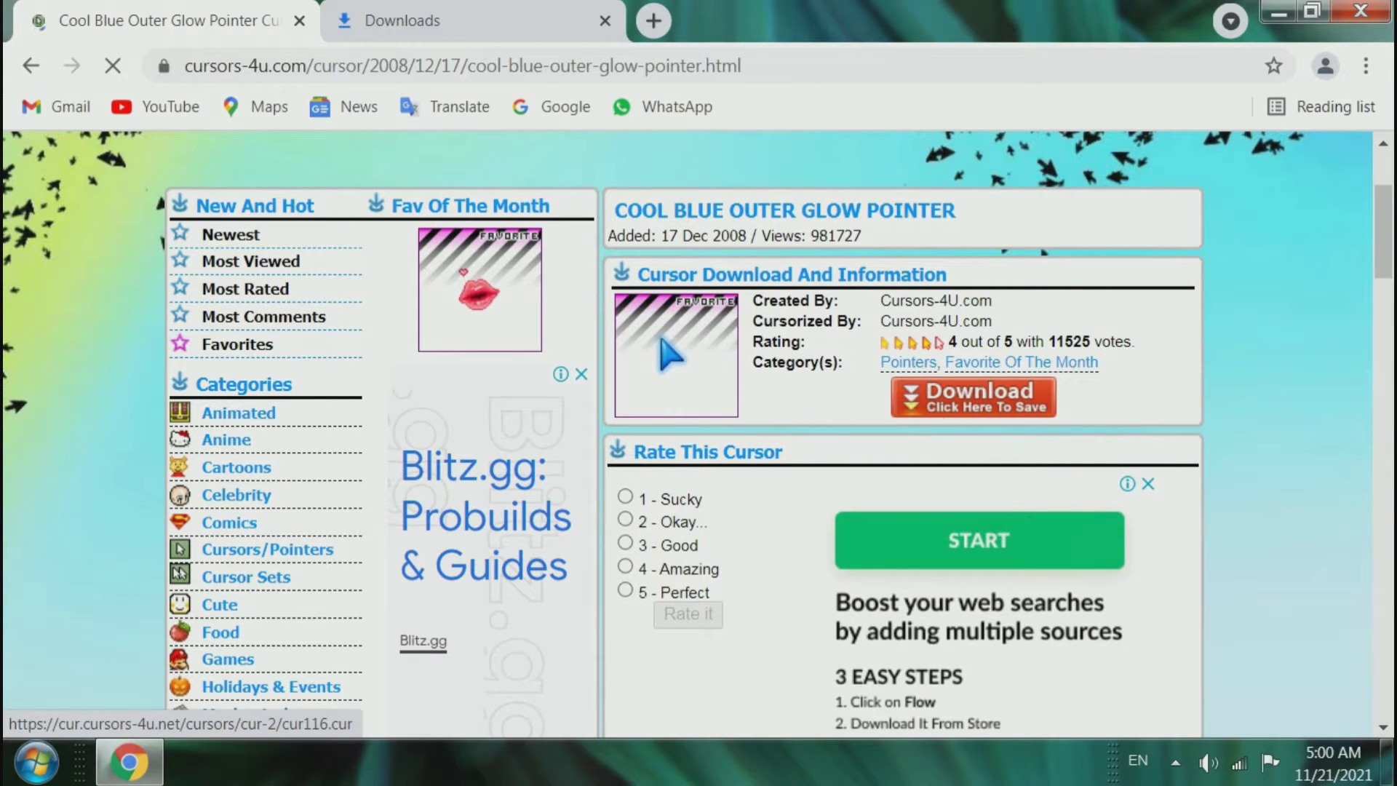
scroll(929, 418, down, 3)
scroll(929, 417, up, 3)
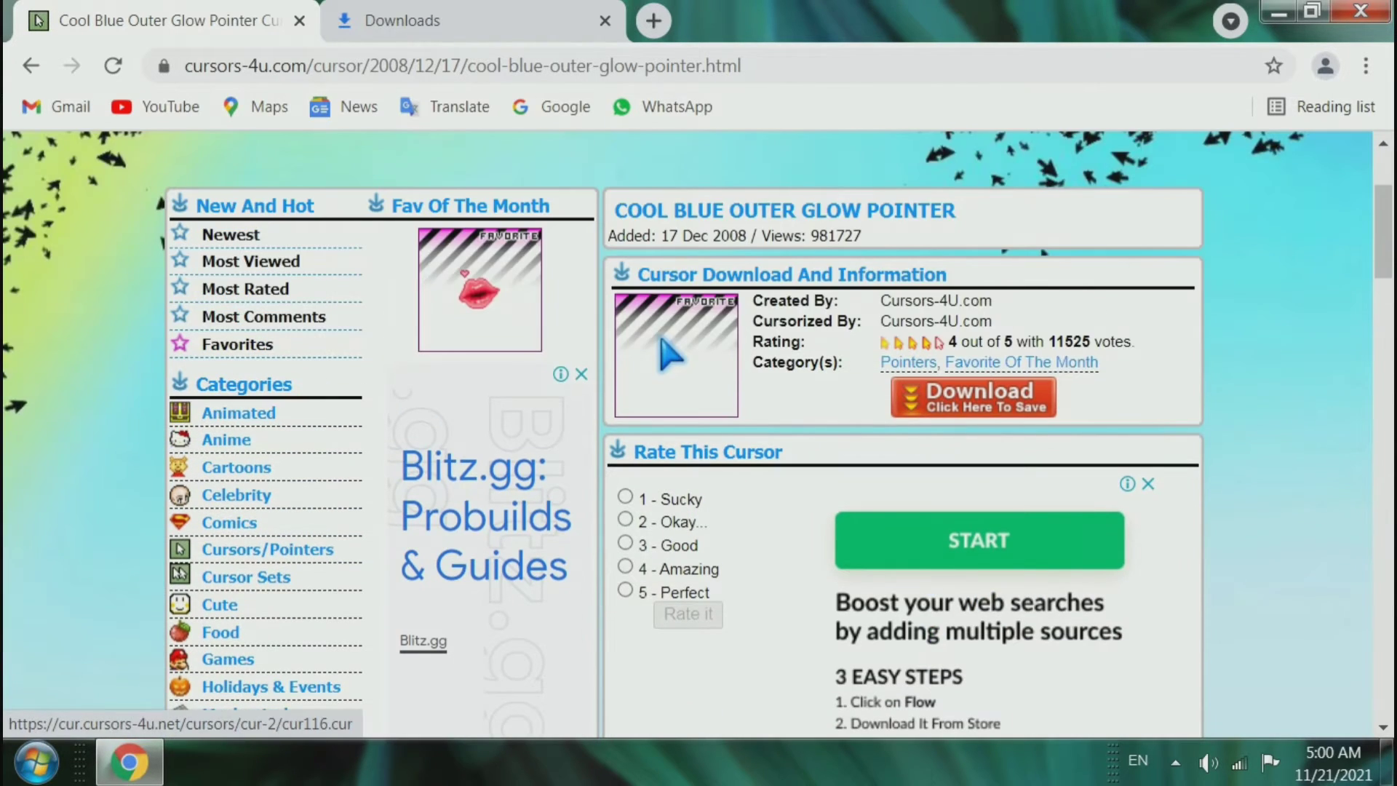
click(969, 403)
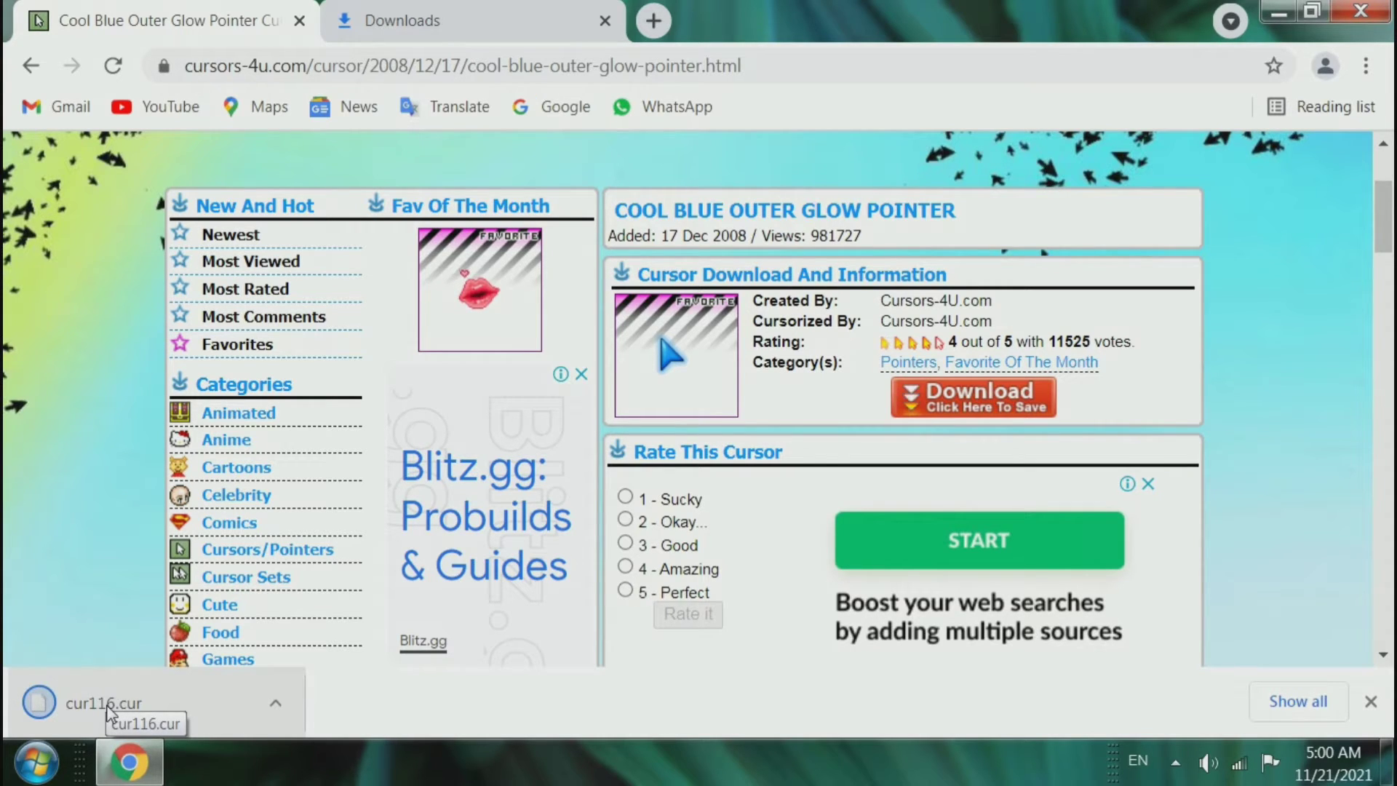
Show the downloaded cur116.cur in its folder from the browser's downloads list.
click(411, 17)
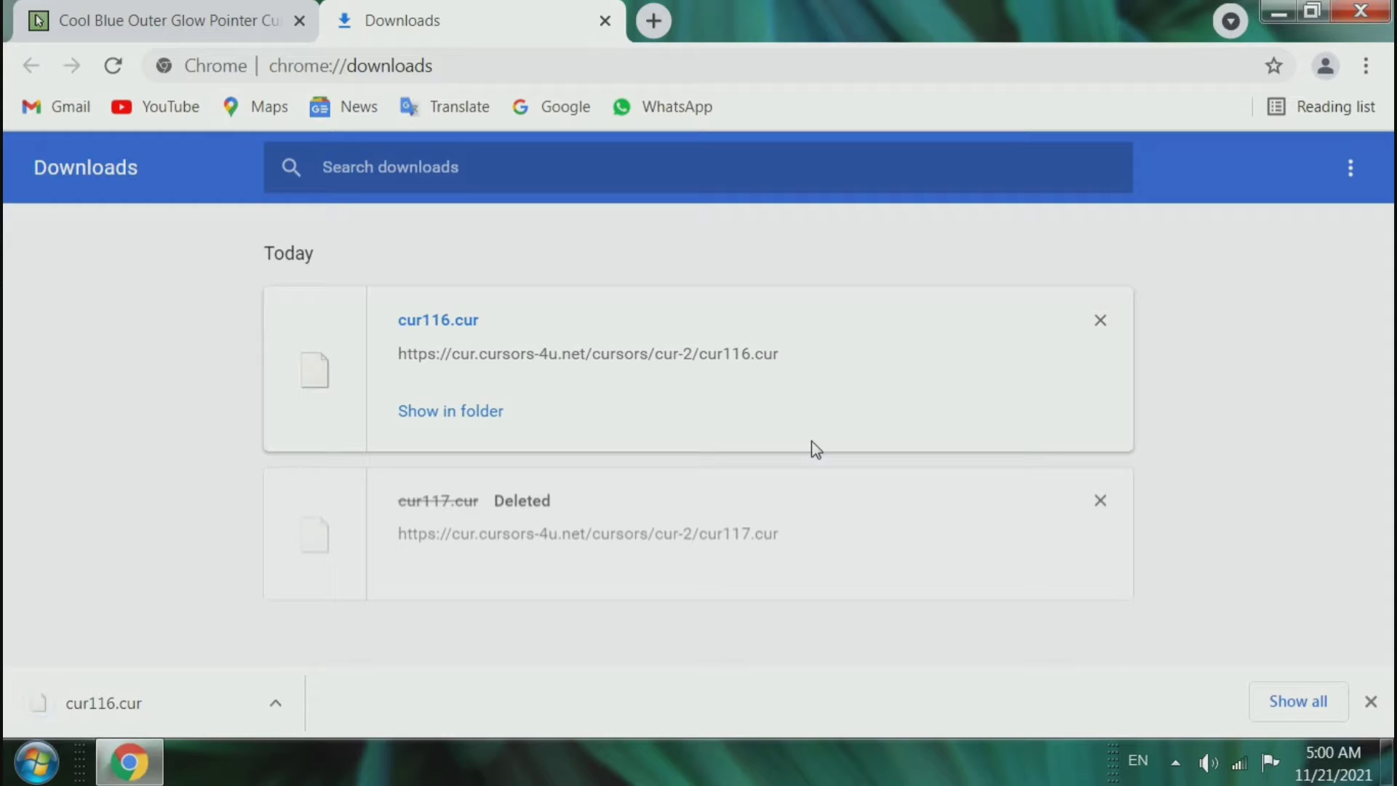
click(446, 420)
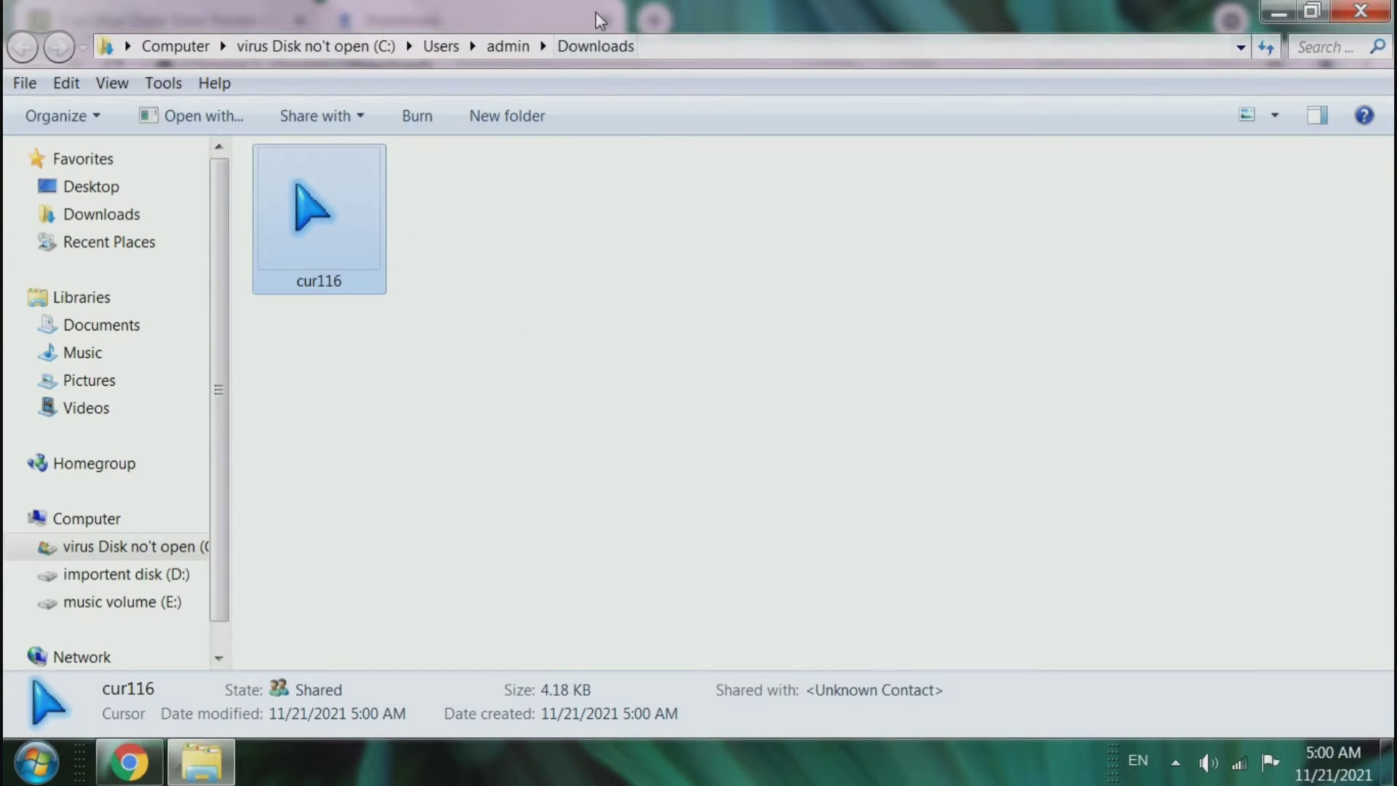
right_click(309, 244)
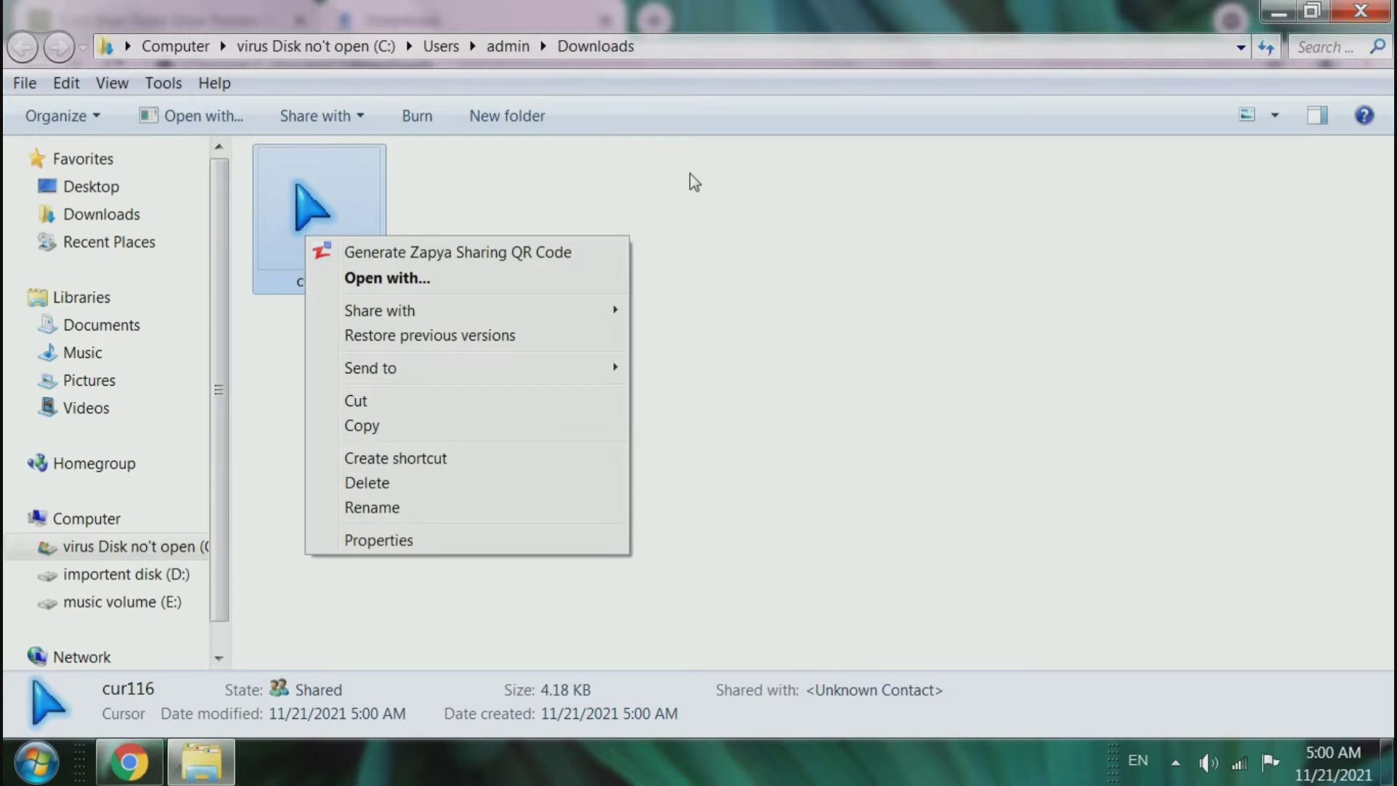
click(692, 181)
Restore the Downloads folder window to its smaller size and minimize Chrome to uncover the desktop.
double_click(662, 9)
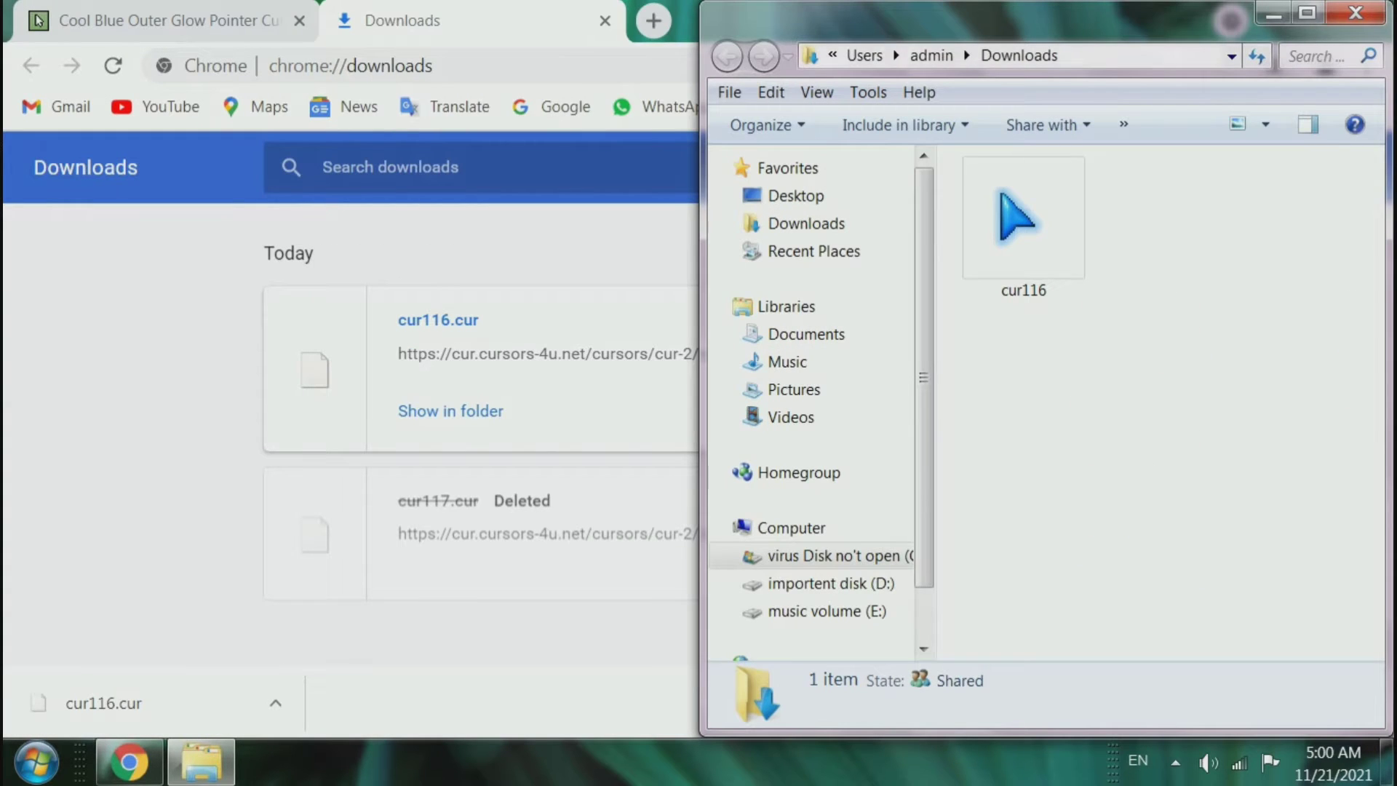
click(1273, 13)
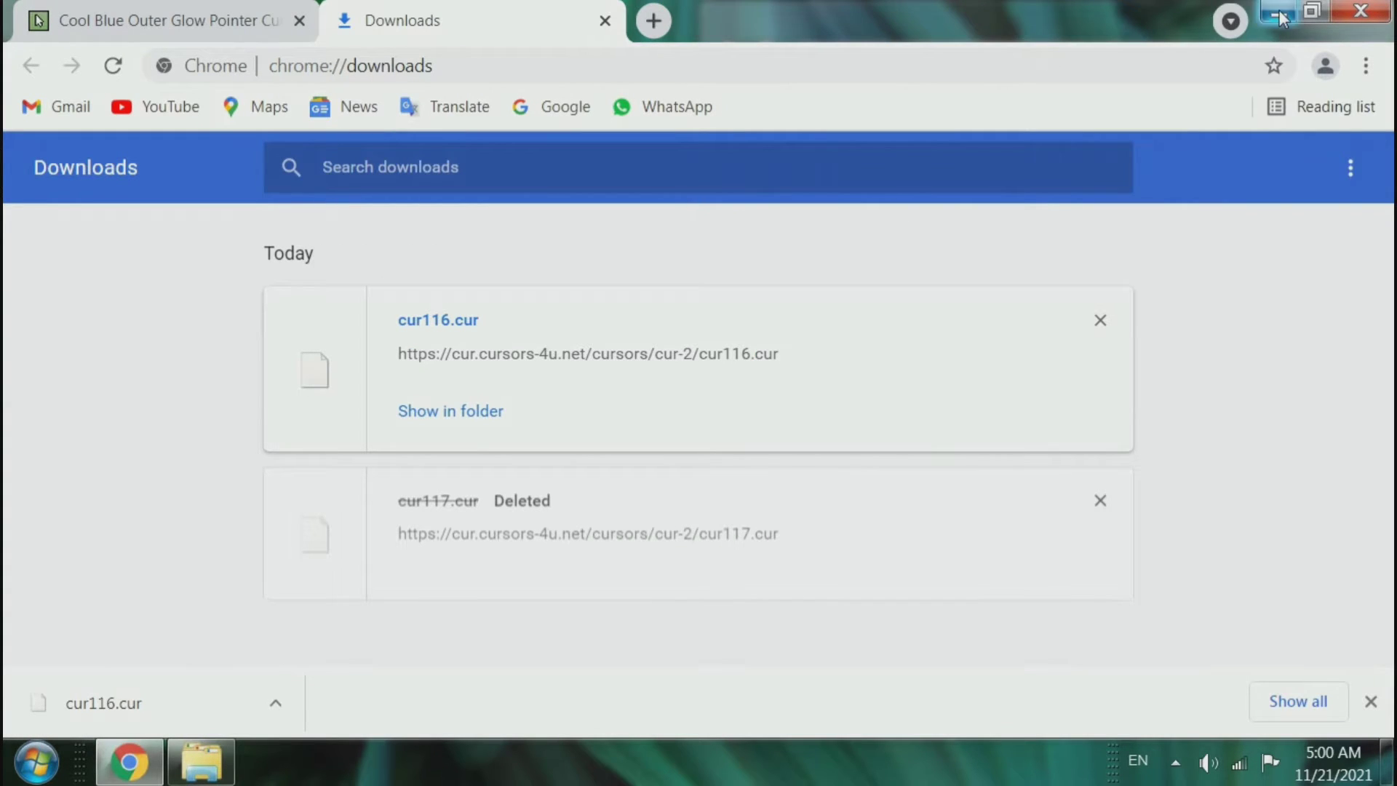
click(1282, 19)
Move the cur116 cursor file from the Downloads folder to the desktop and close the folder window.
drag(1017, 218, 354, 205)
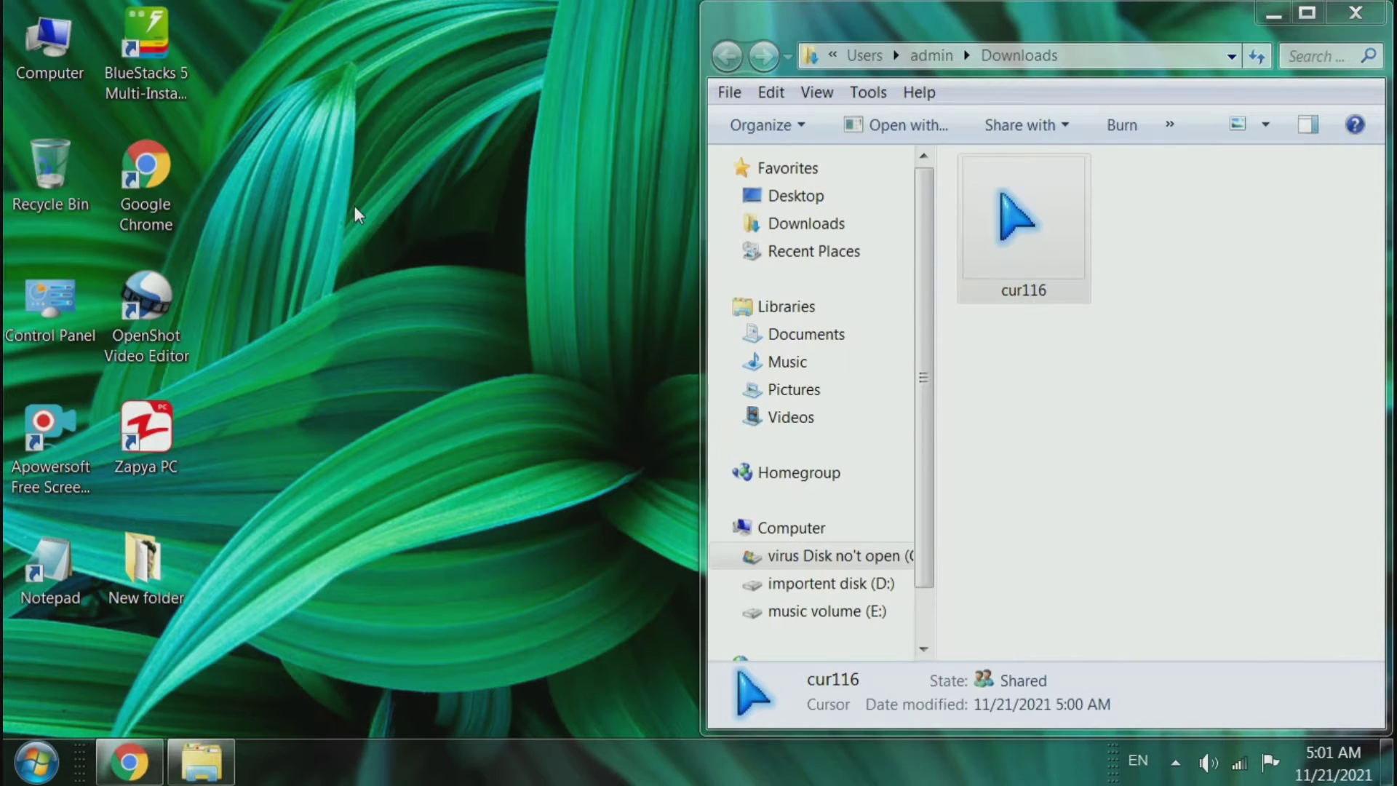
click(518, 259)
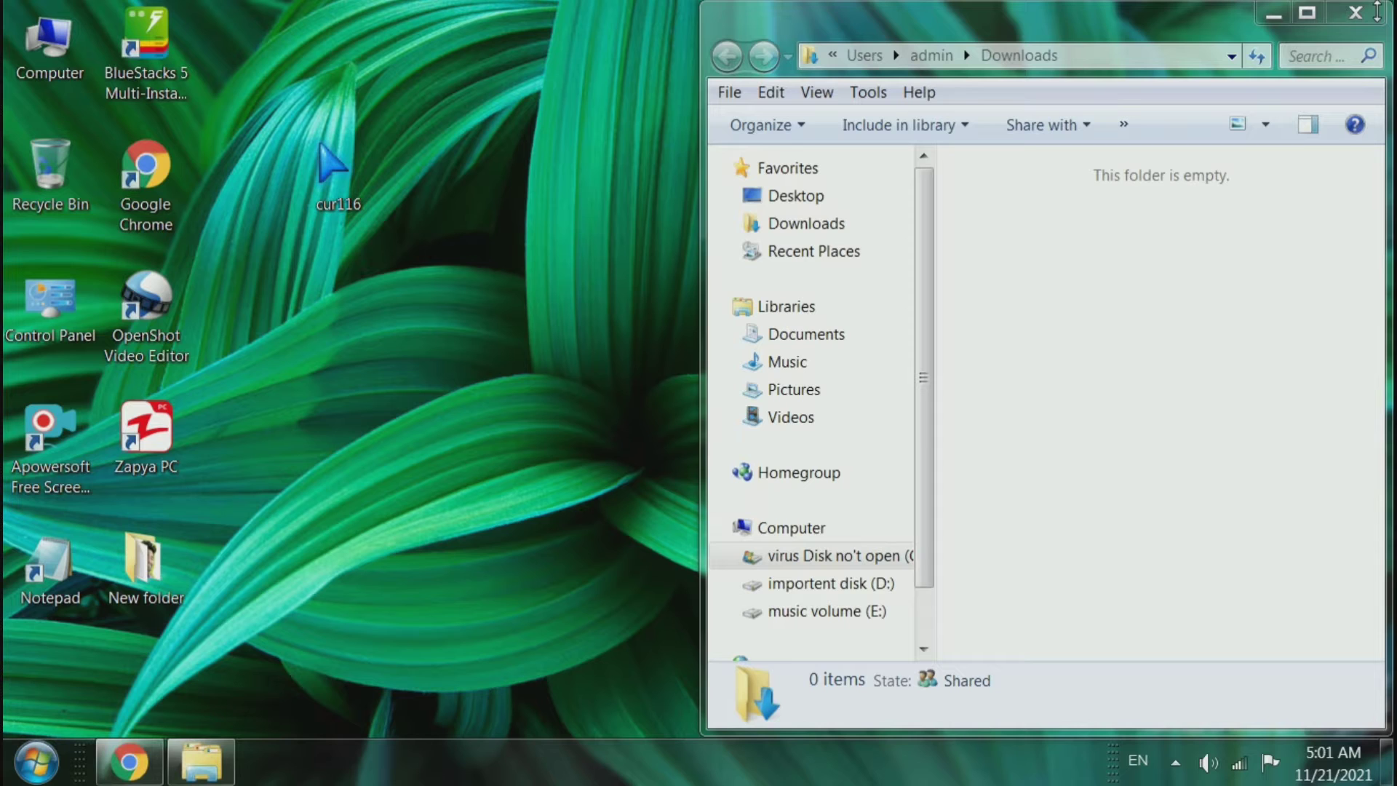
click(1354, 12)
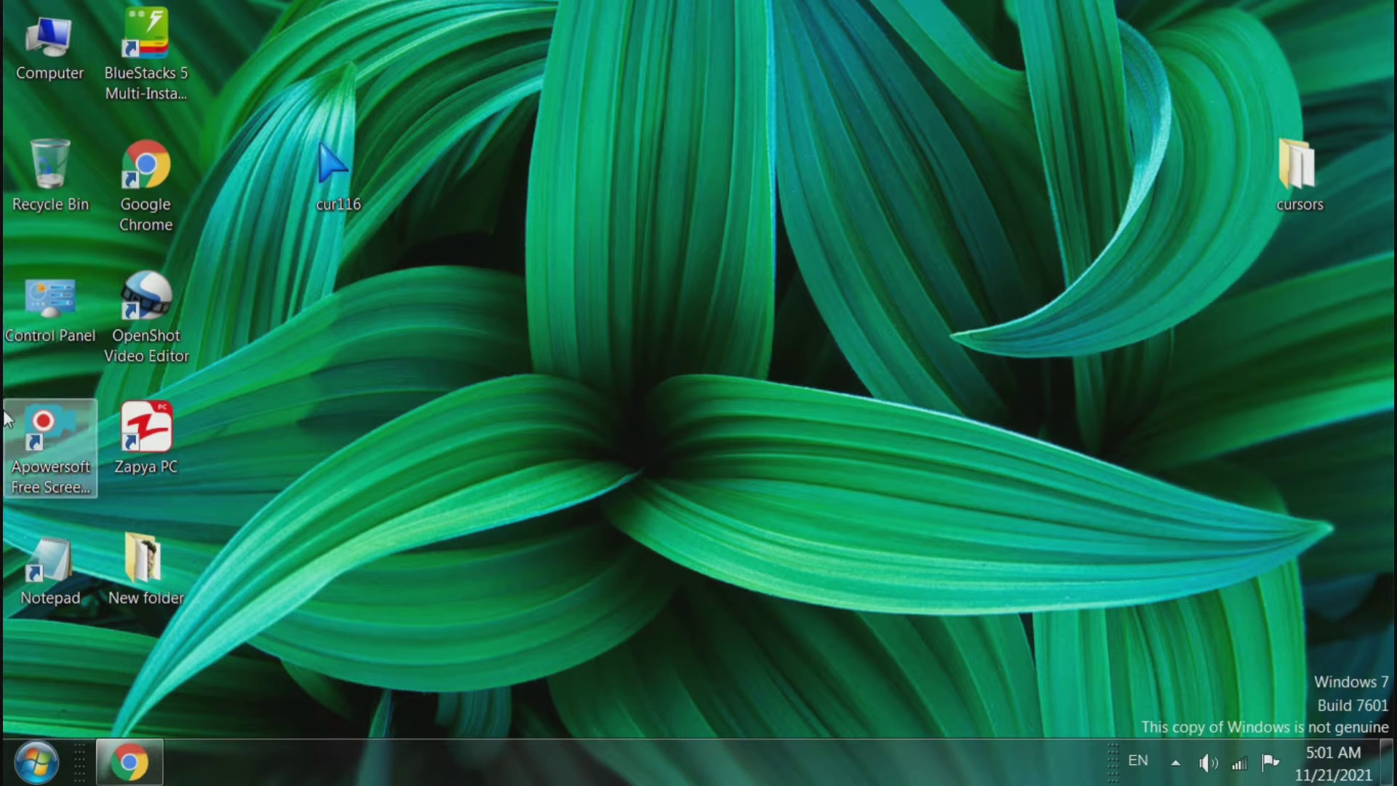
Open Mouse Properties from the Hardware and Sound category of Control Panel, and minimize the Control Panel window.
key(super)
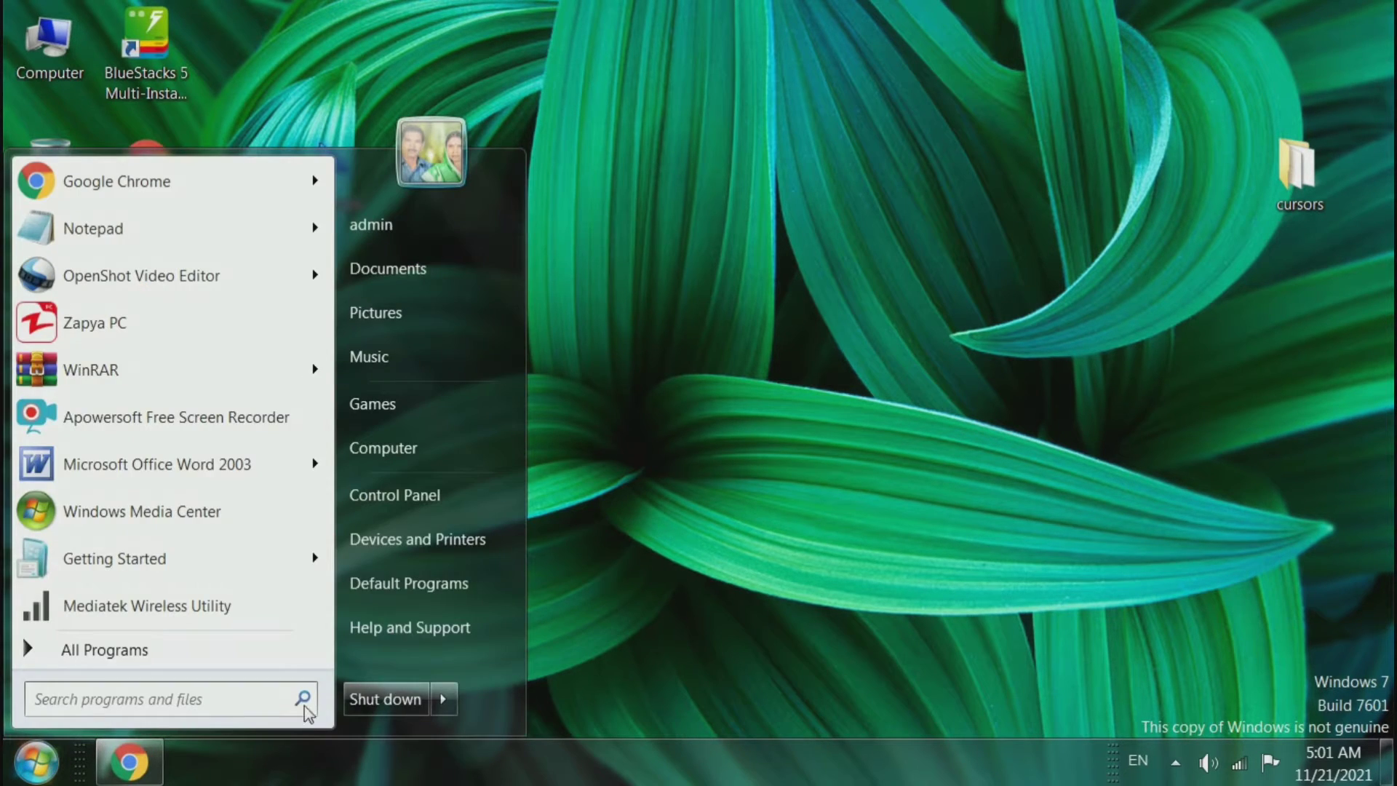
click(405, 502)
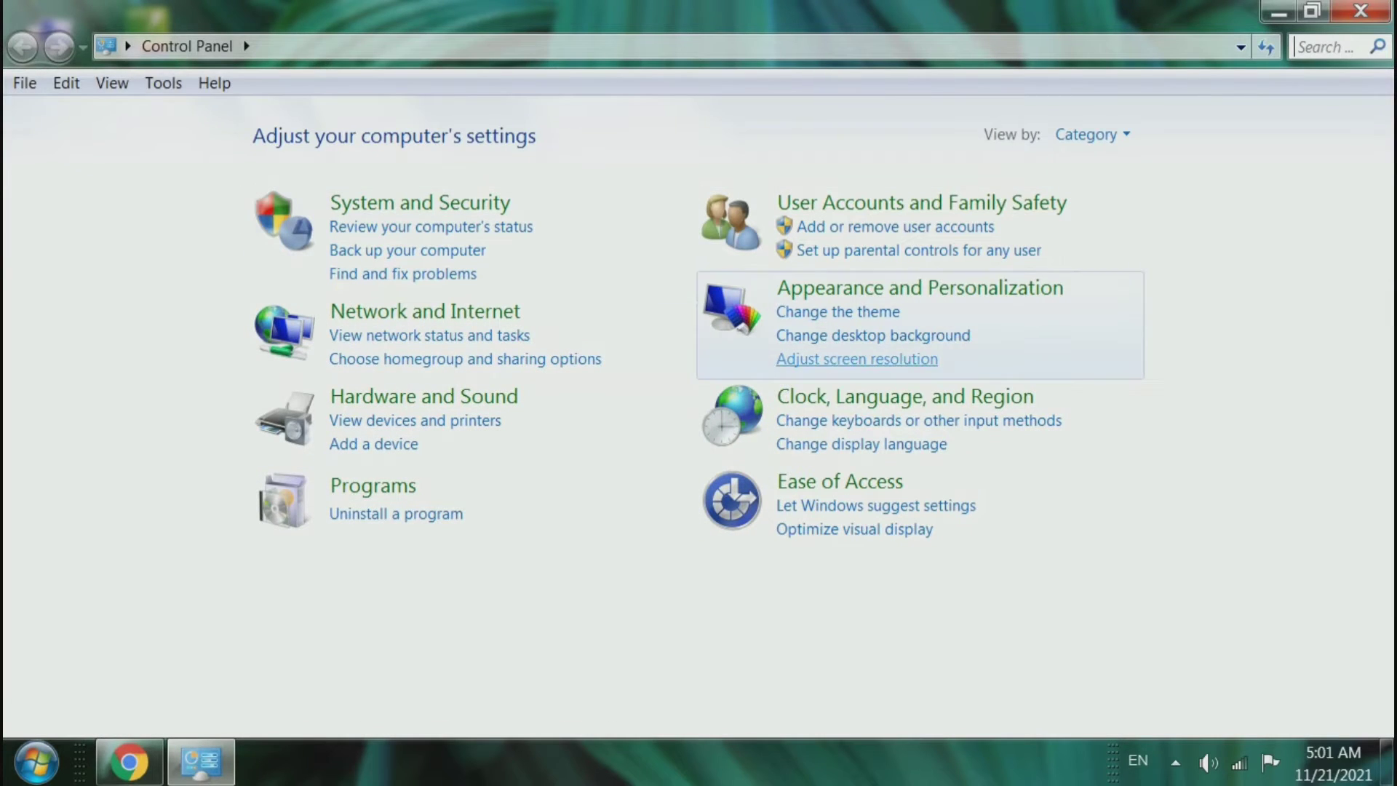
click(370, 409)
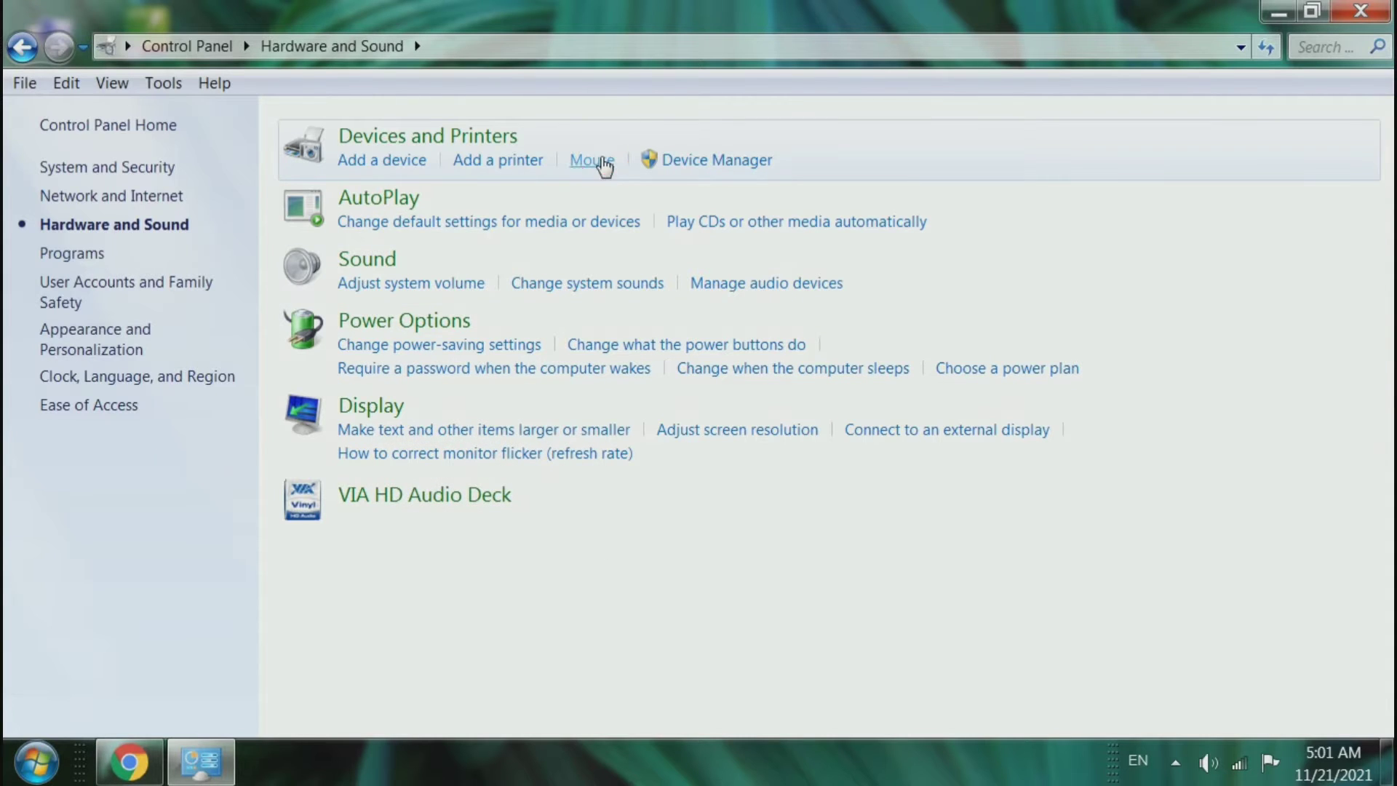
click(592, 160)
drag(441, 93, 911, 142)
click(1278, 14)
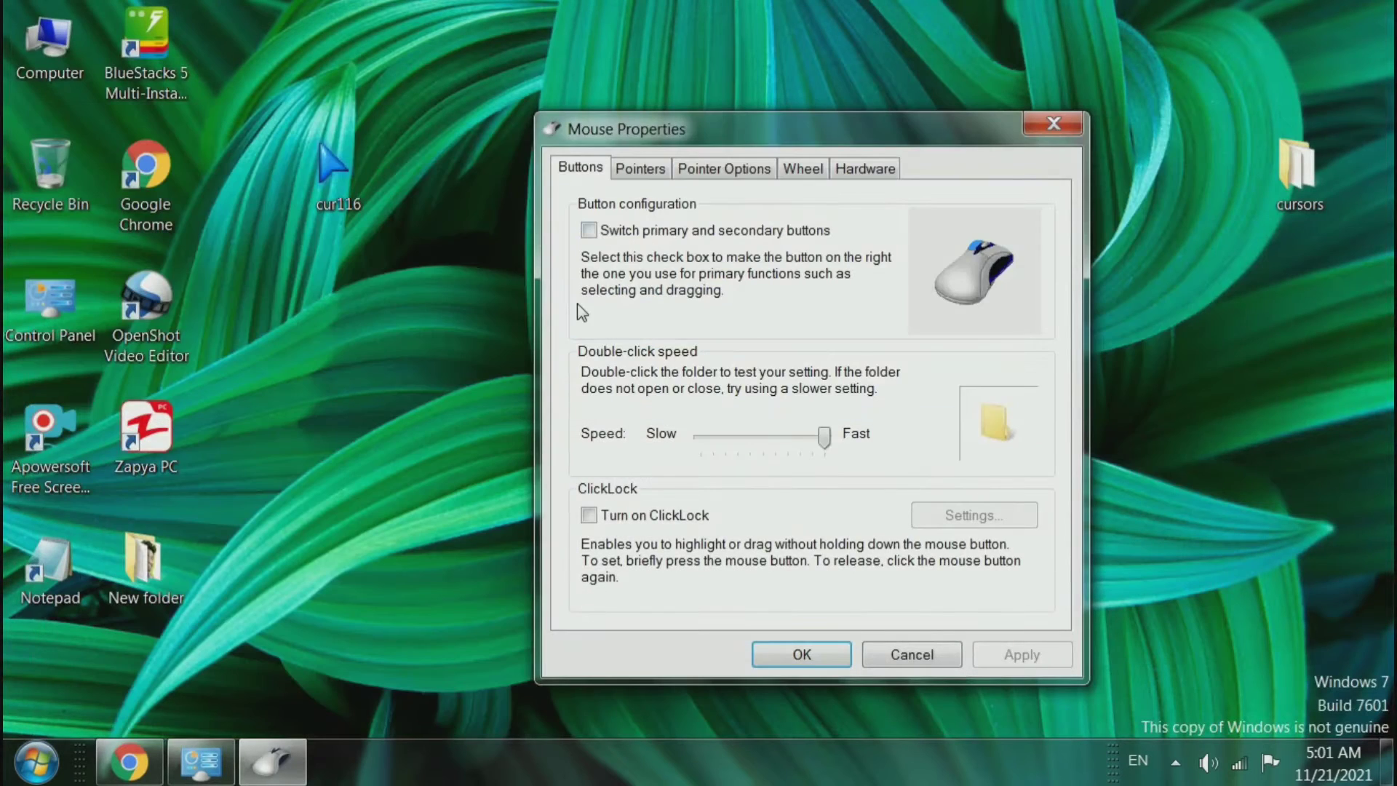
Assign the cur116 cursor from the desktop to the Normal Select pointer, apply the change and close Mouse Properties.
drag(684, 144, 893, 72)
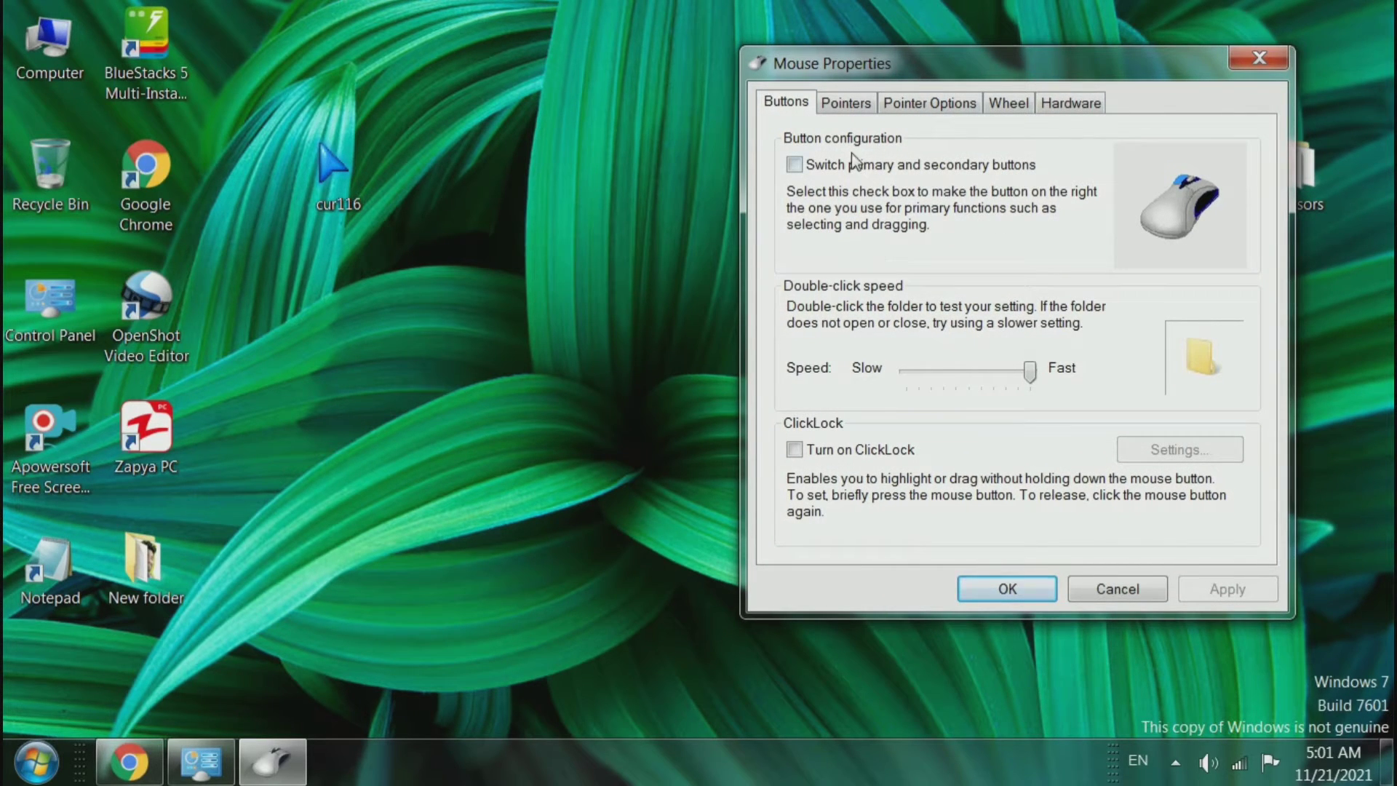
click(848, 105)
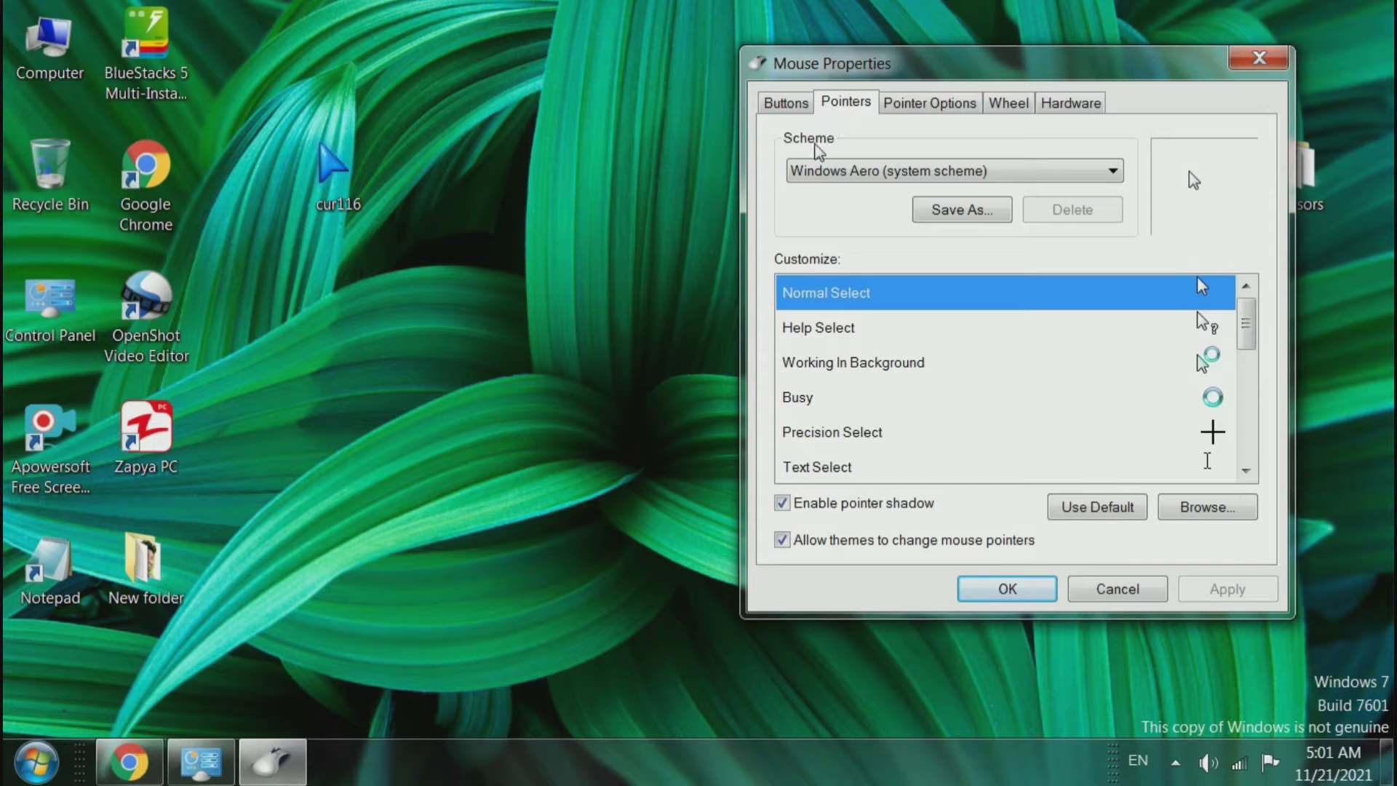
double_click(824, 295)
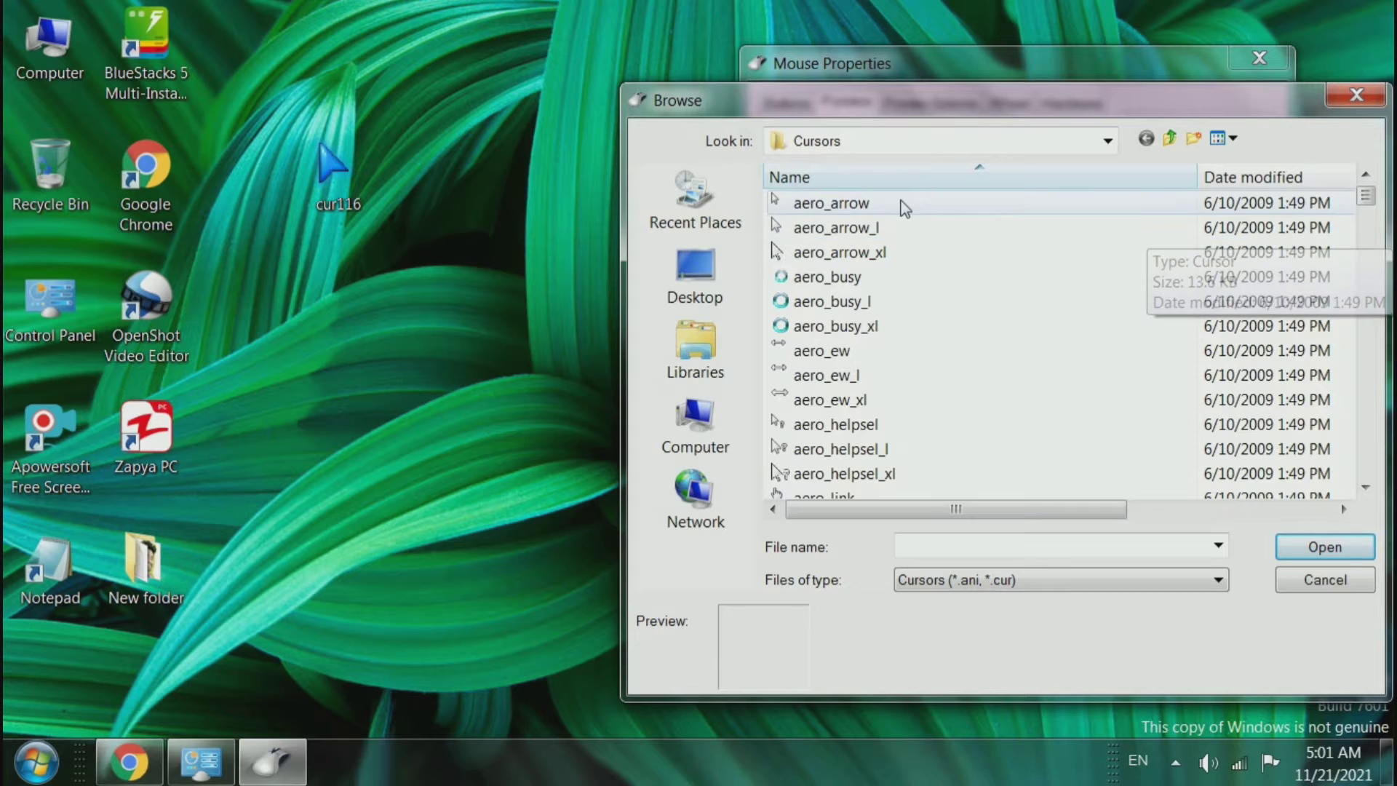
click(695, 276)
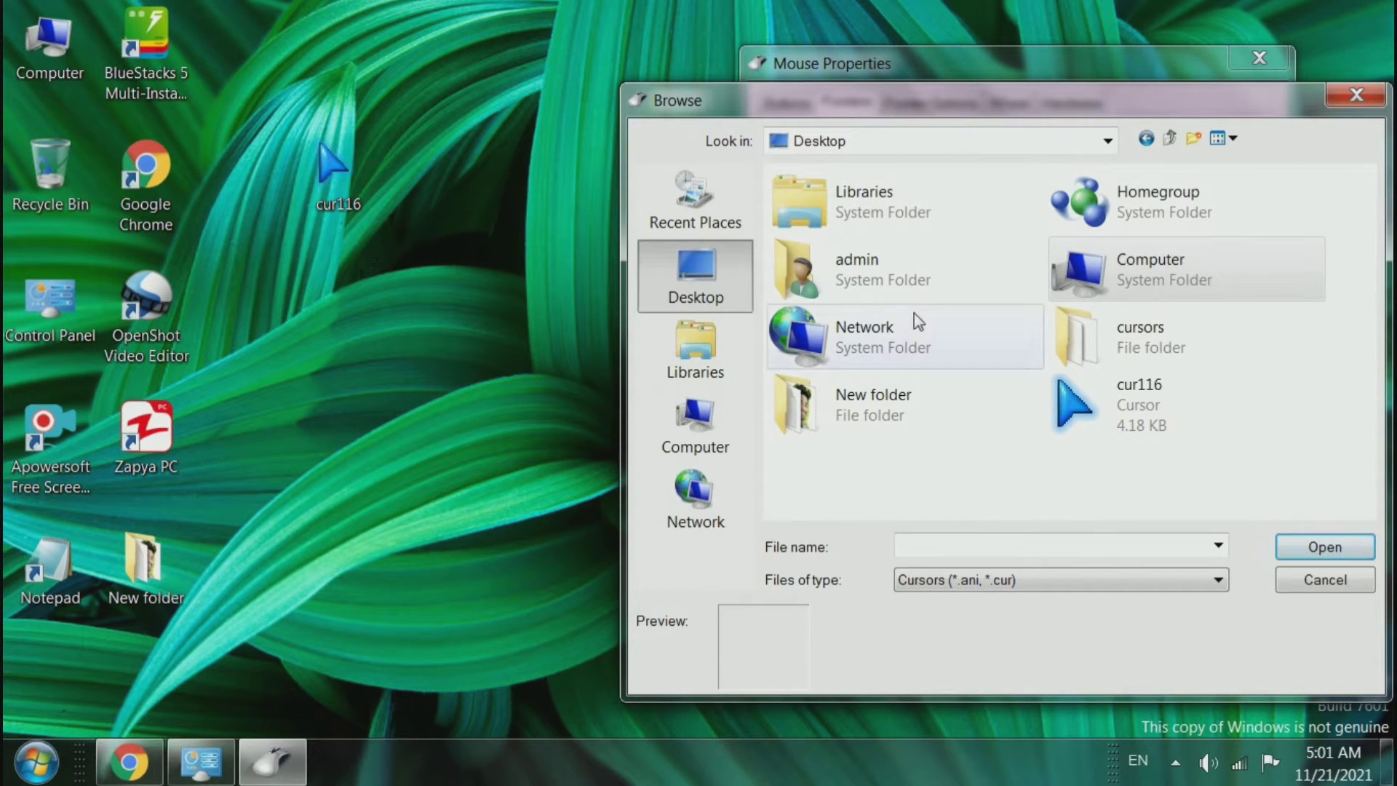
click(1131, 427)
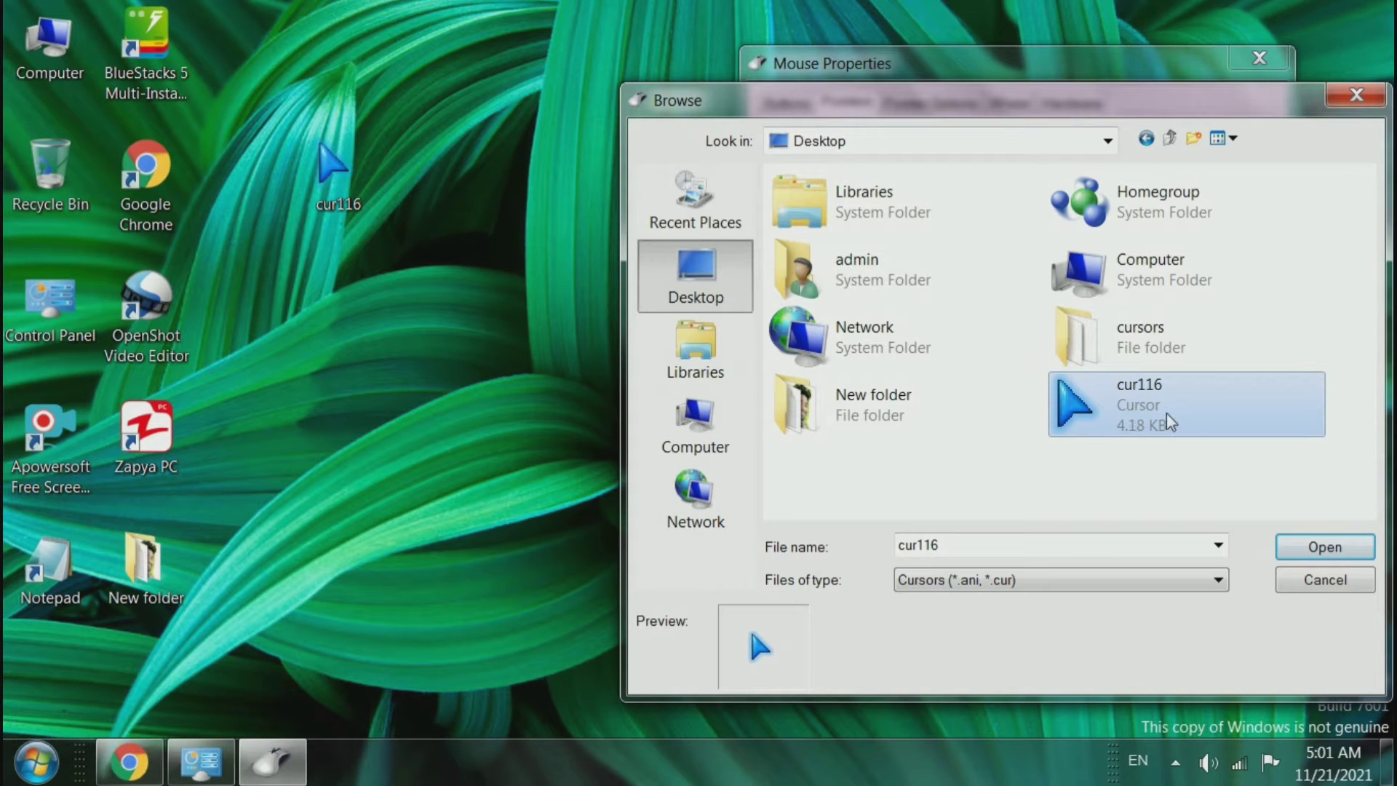
click(1319, 555)
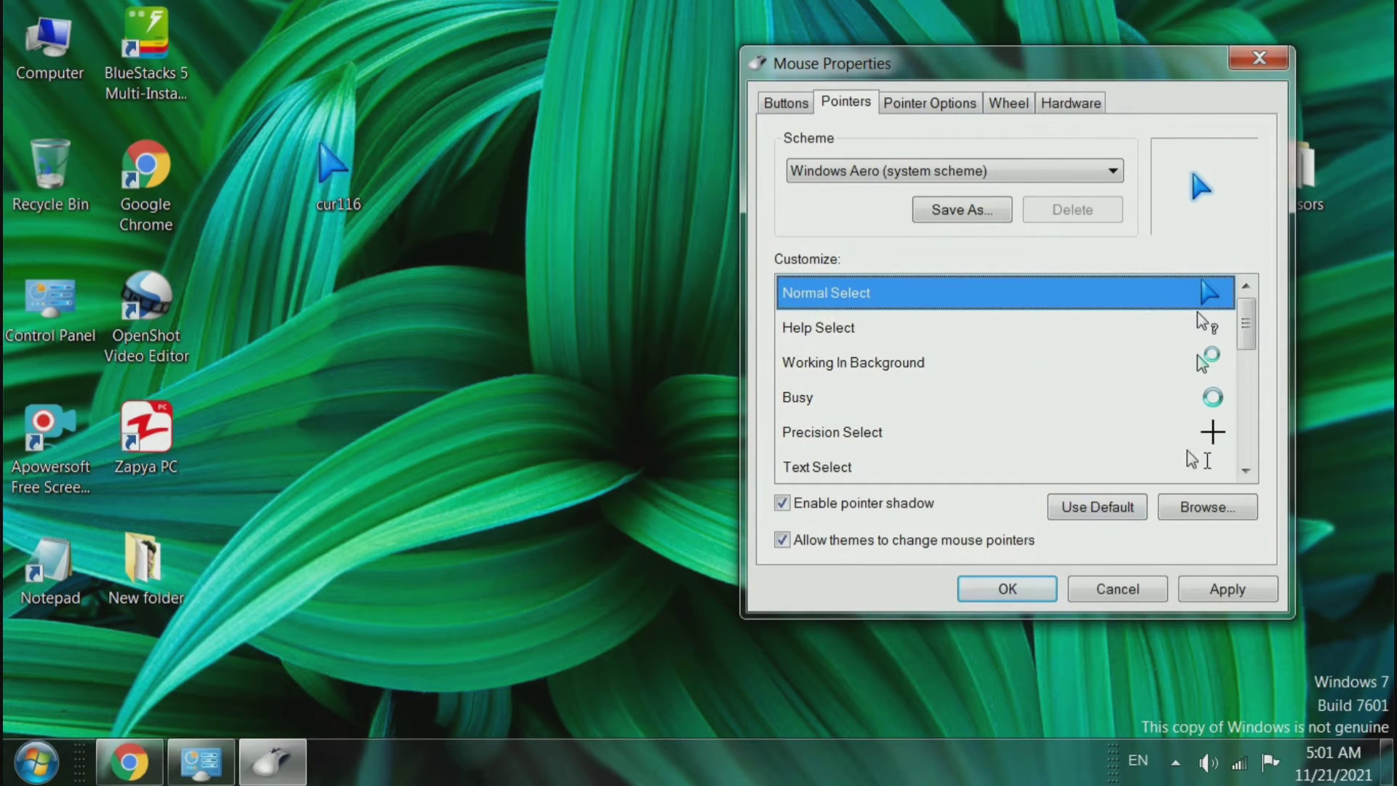
click(1232, 602)
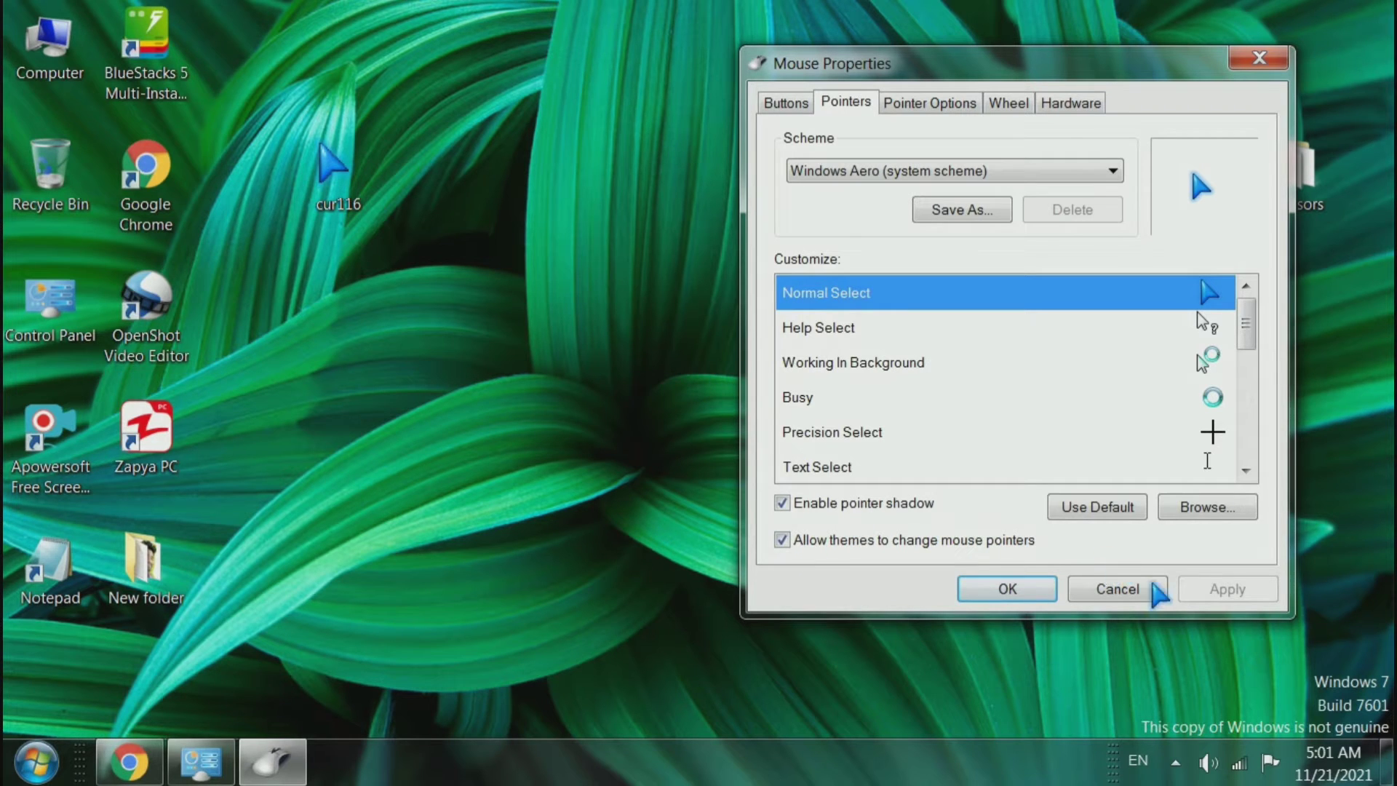
click(1031, 591)
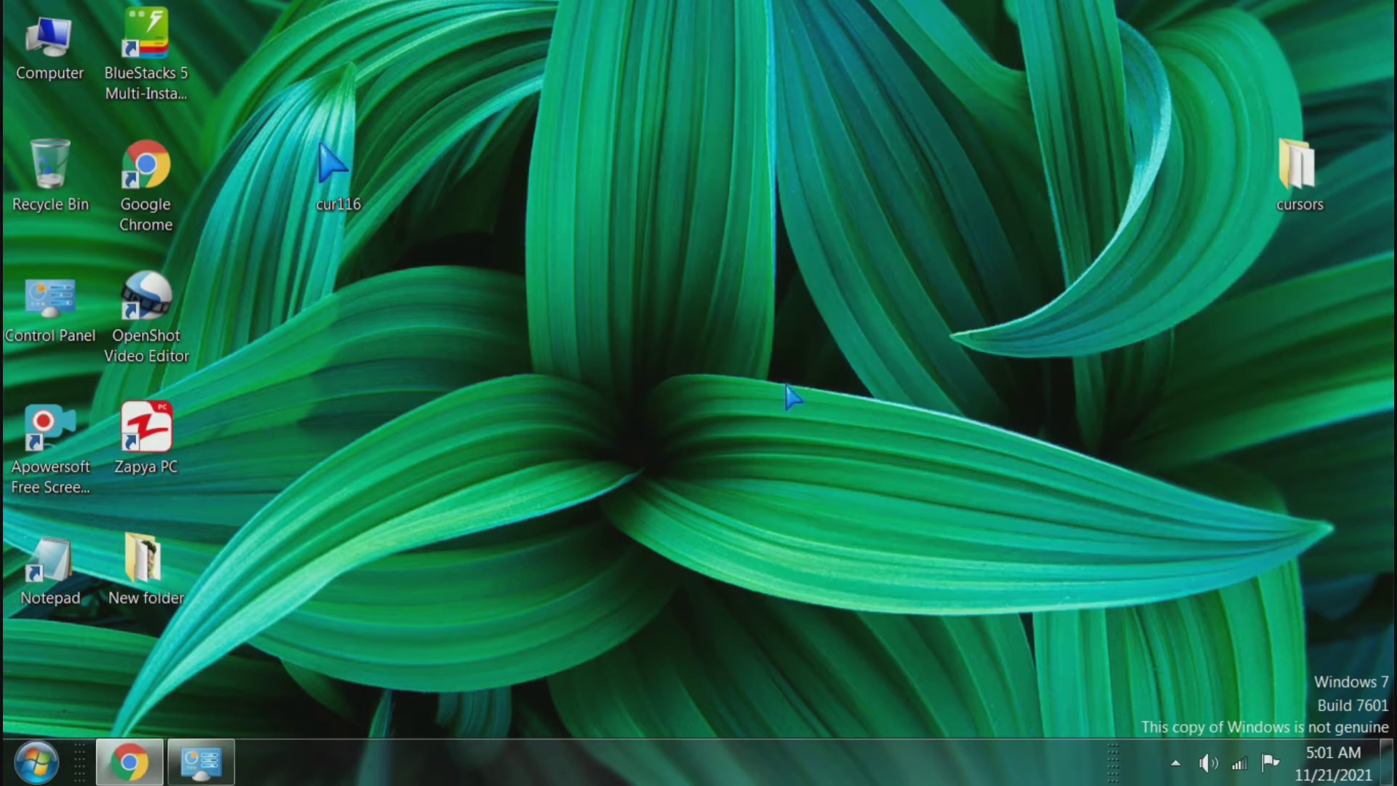
Switch to Chrome and look through the Cool Blue Outer Glow Pointer page, including its categories, code options and other cursors being viewed.
click(159, 769)
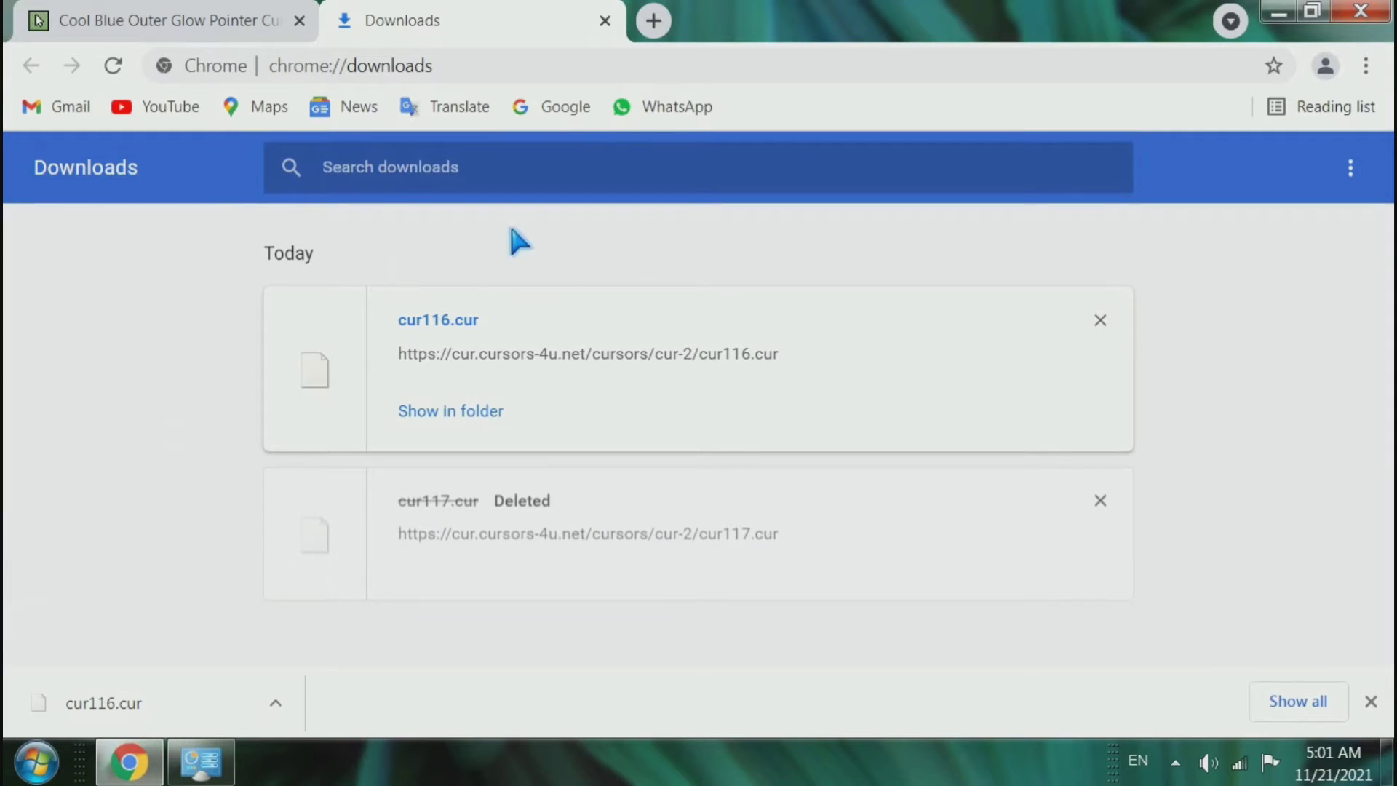
click(279, 16)
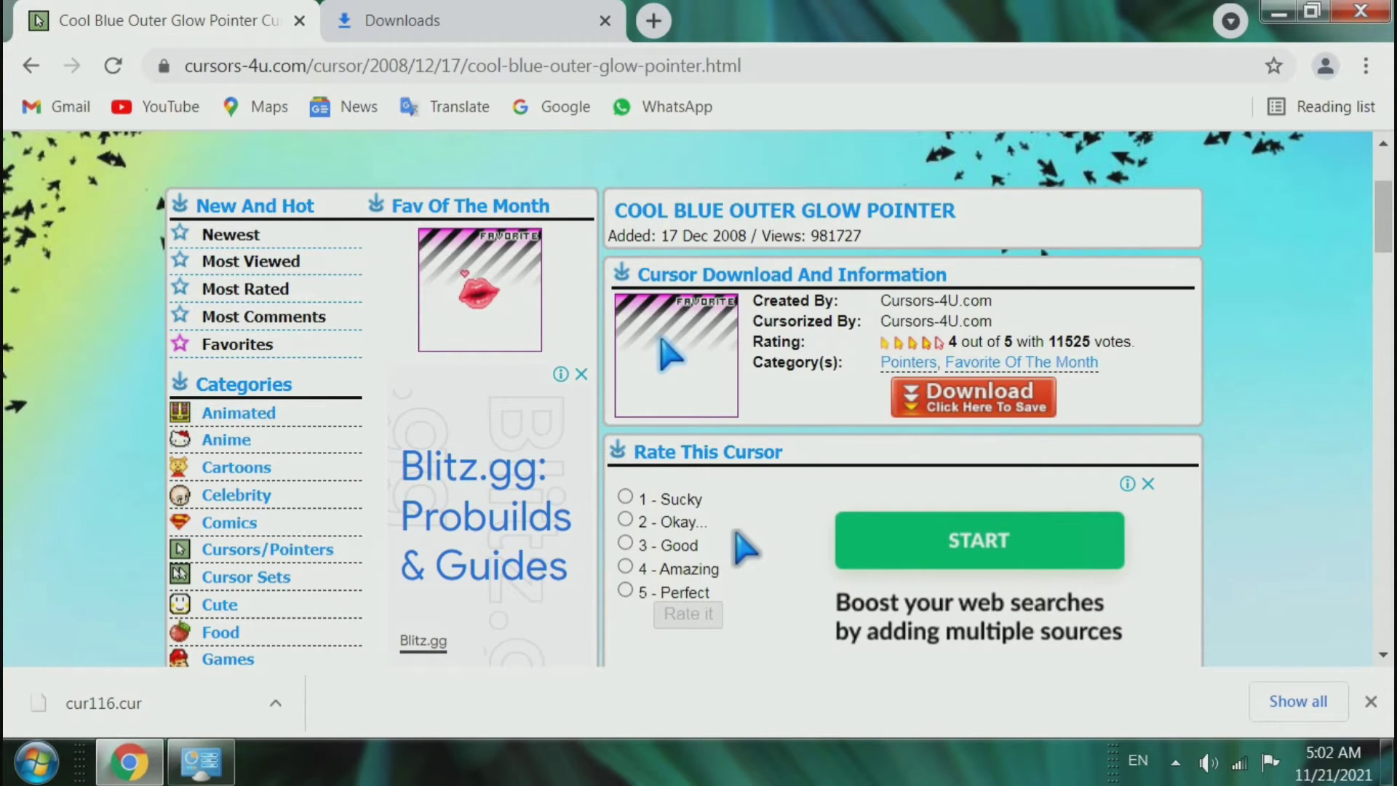
scroll(744, 547, down, 3)
scroll(727, 533, down, 3)
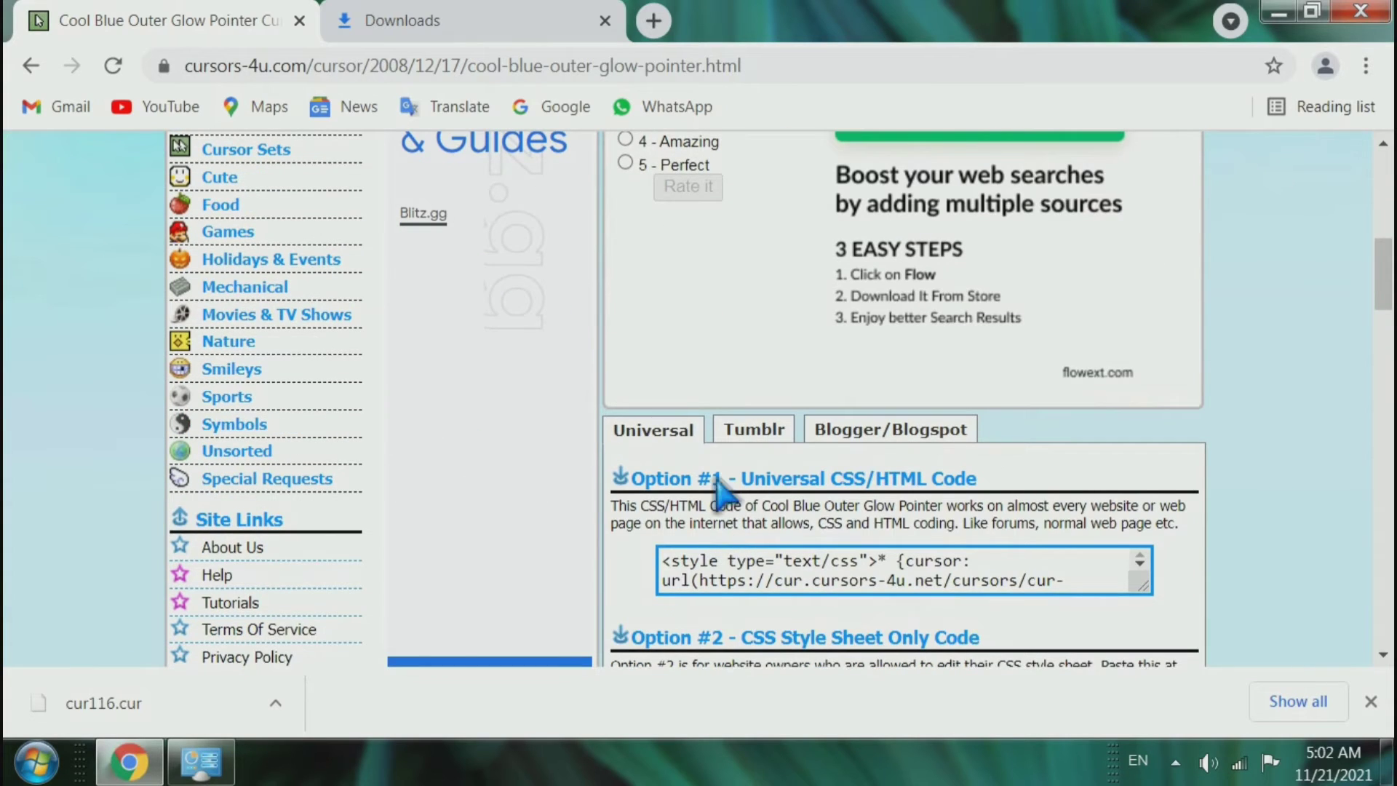
scroll(724, 491, down, 3)
scroll(704, 500, up, 6)
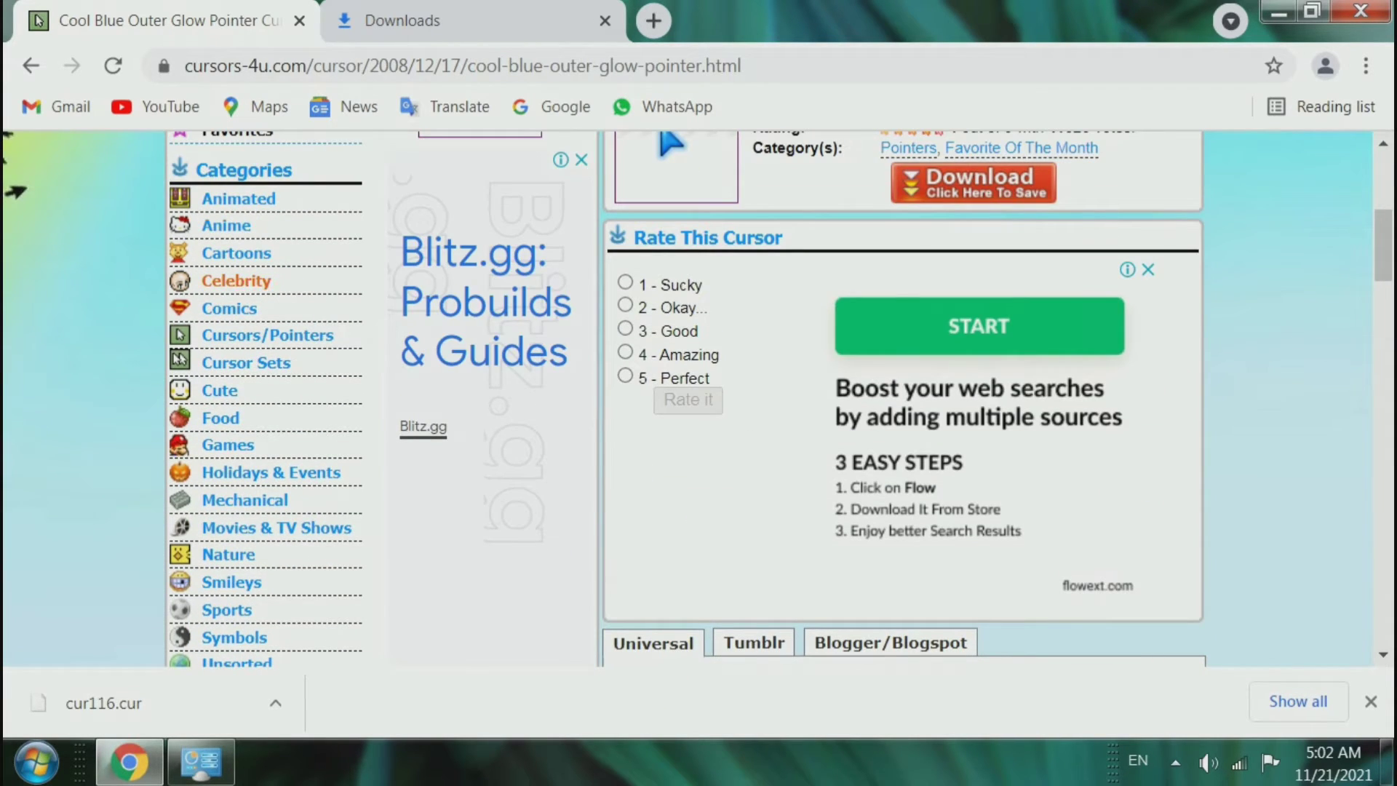
scroll(240, 284, up, 3)
scroll(252, 509, down, 3)
scroll(280, 578, down, 3)
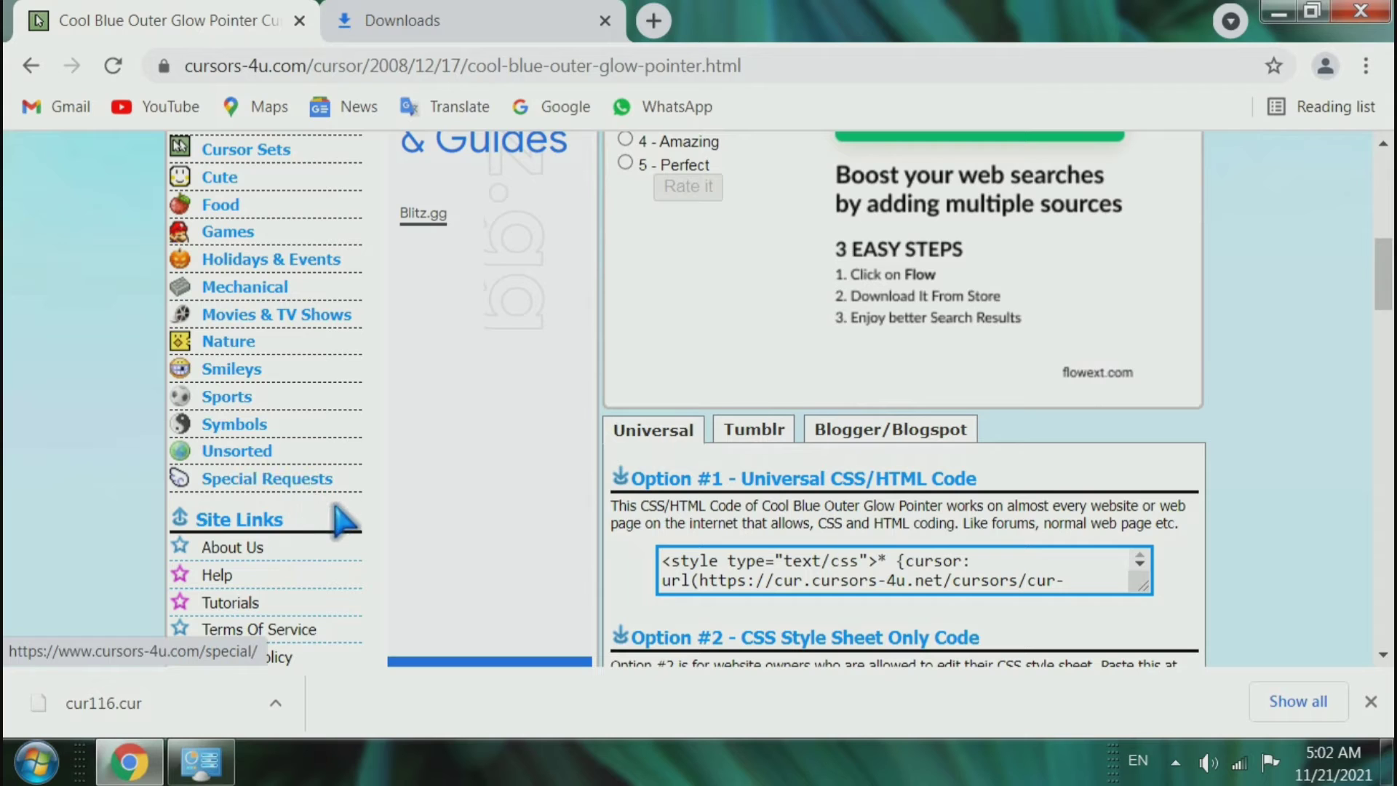
scroll(328, 536, down, 10)
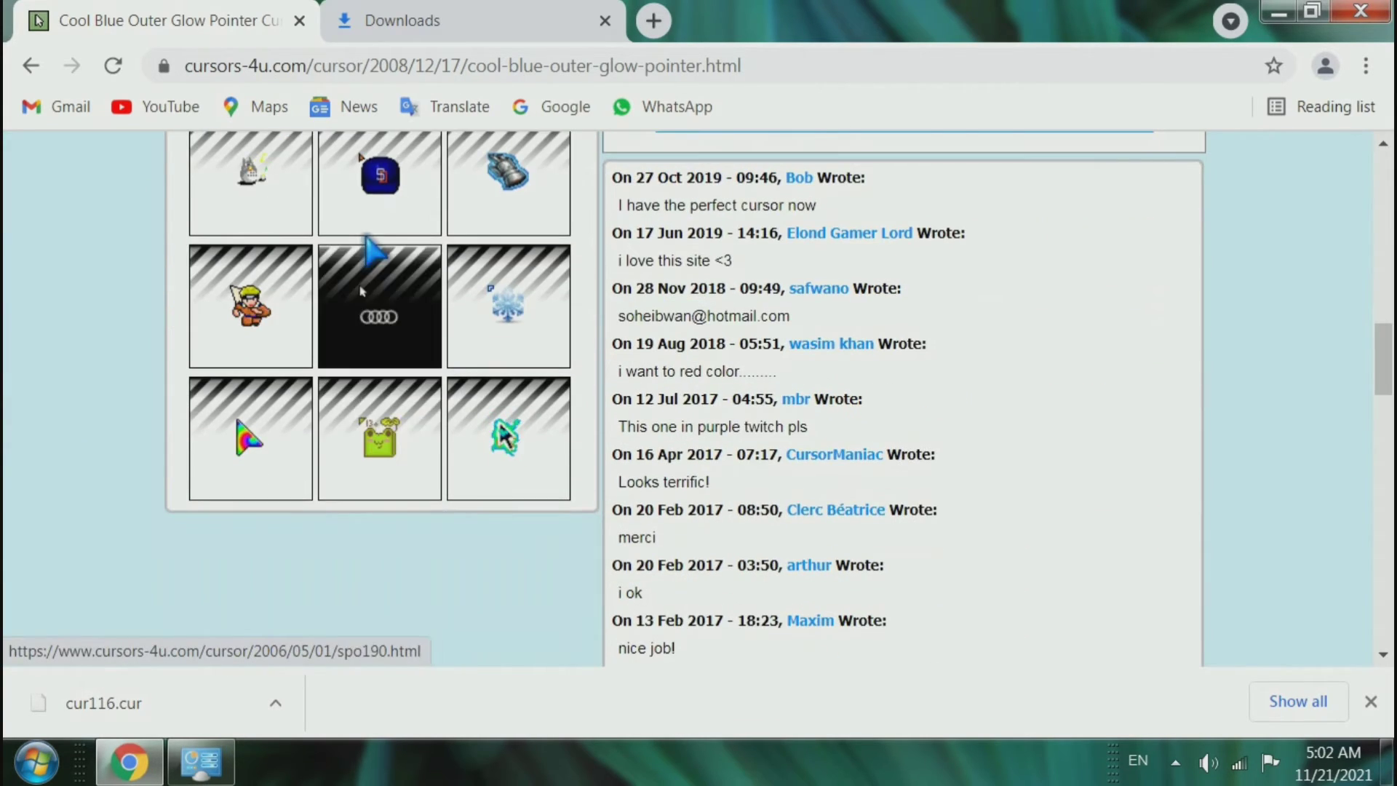
scroll(368, 243, up, 3)
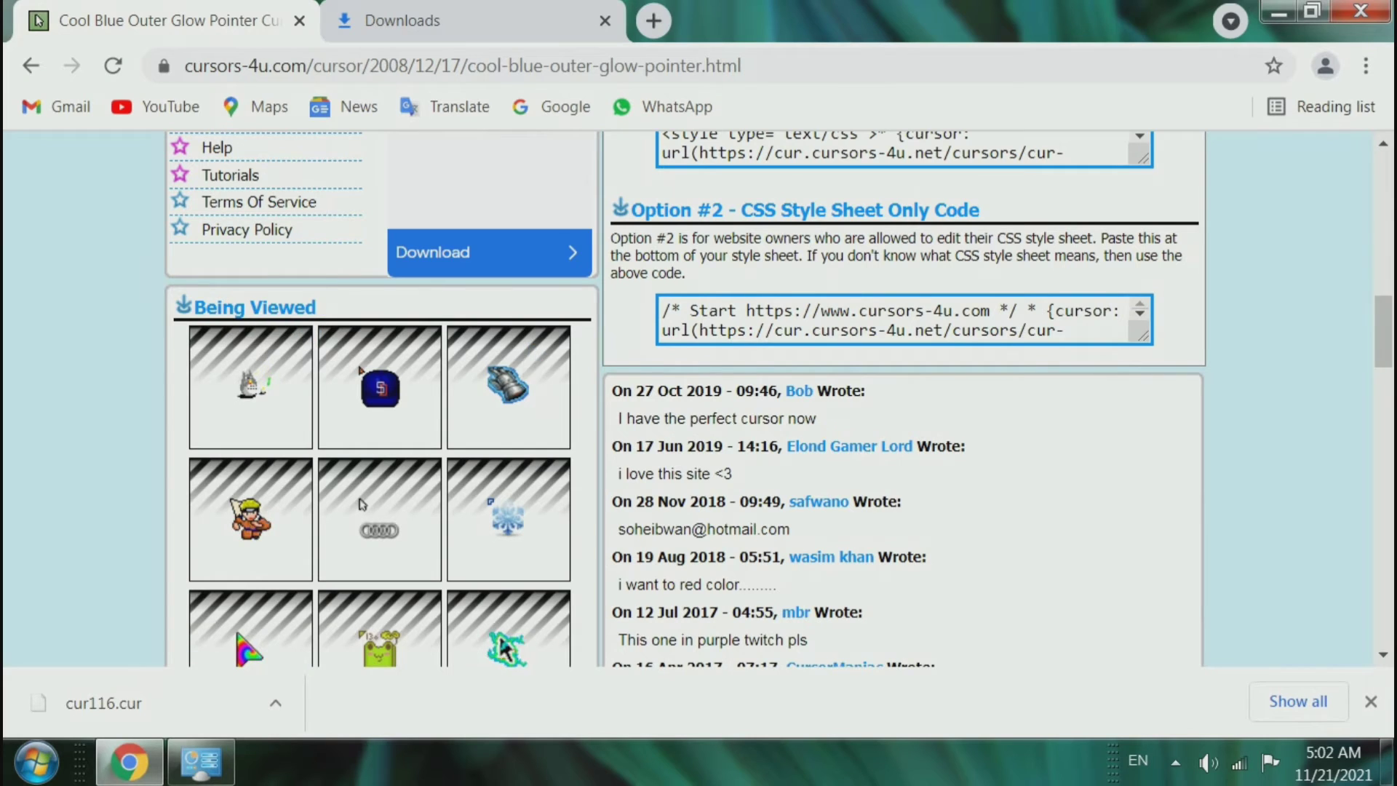
scroll(502, 408, down, 3)
scroll(1029, 440, up, 15)
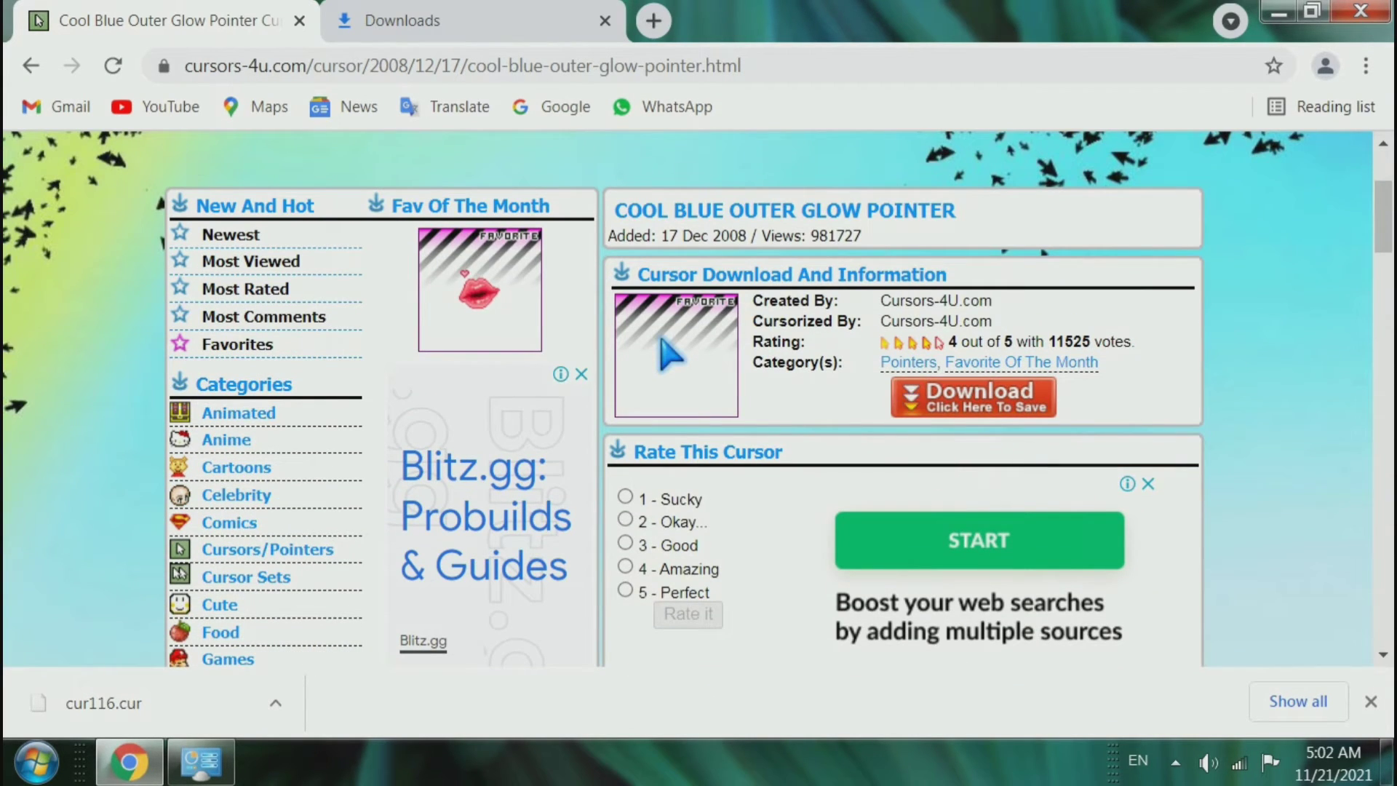
Return to the Most Viewed cursors list and examine the cursors on its further pages.
click(26, 65)
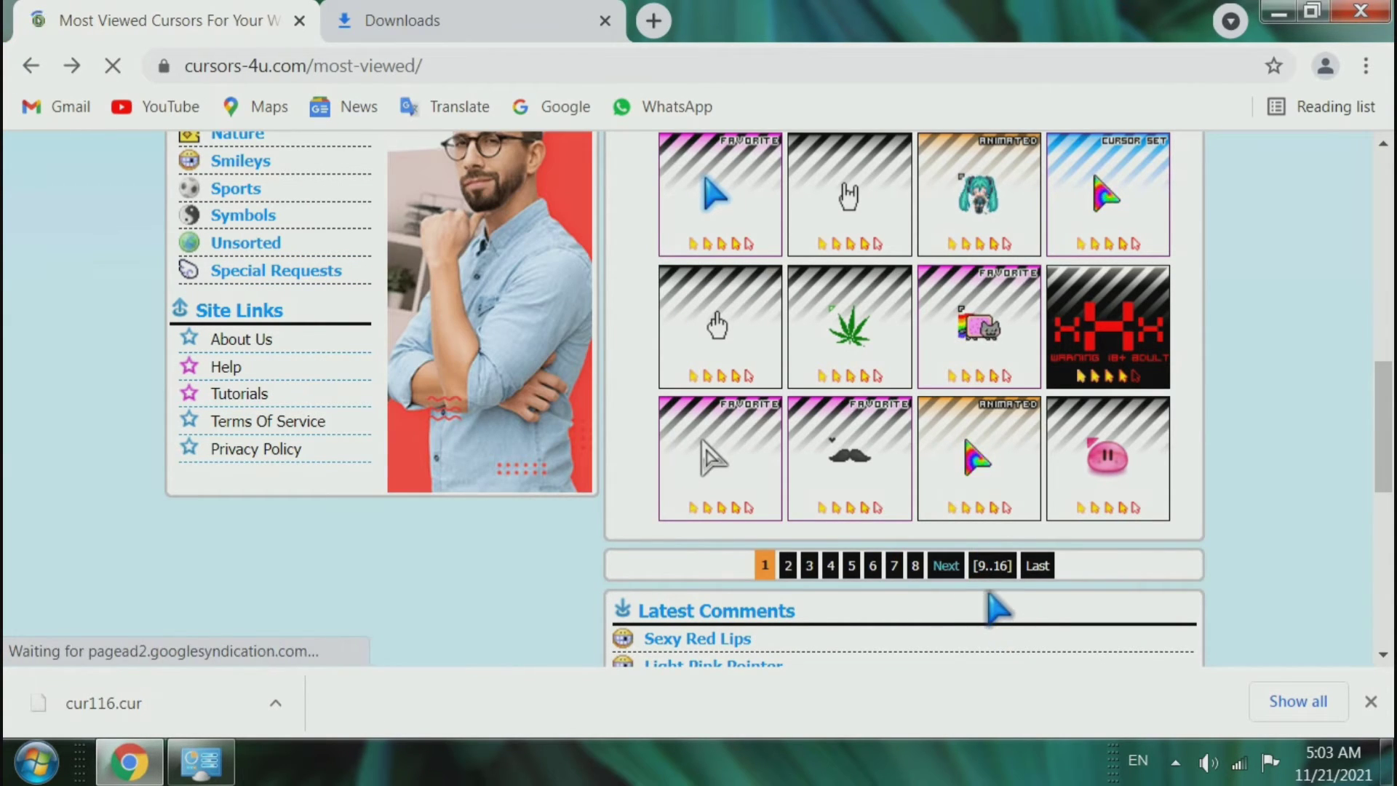
click(990, 571)
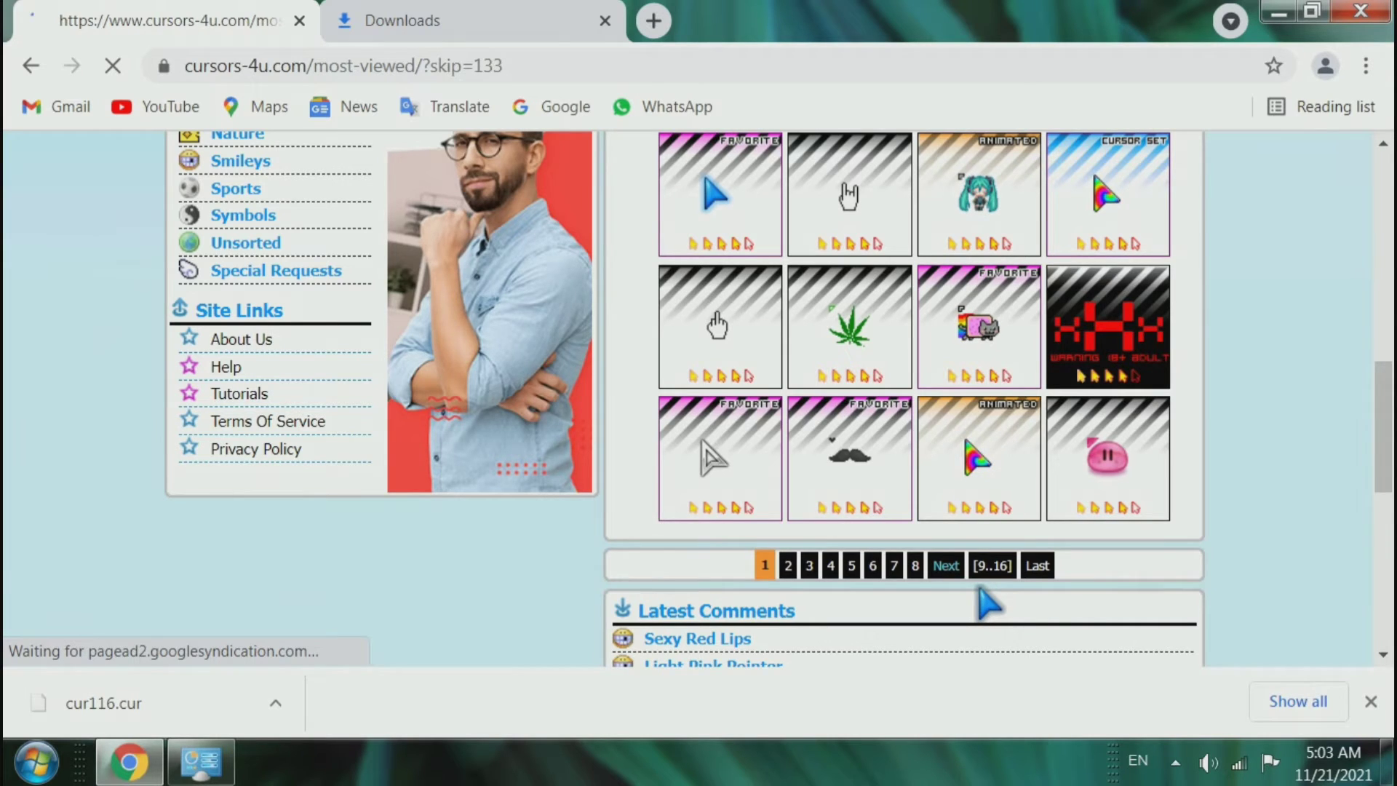
scroll(945, 575, down, 10)
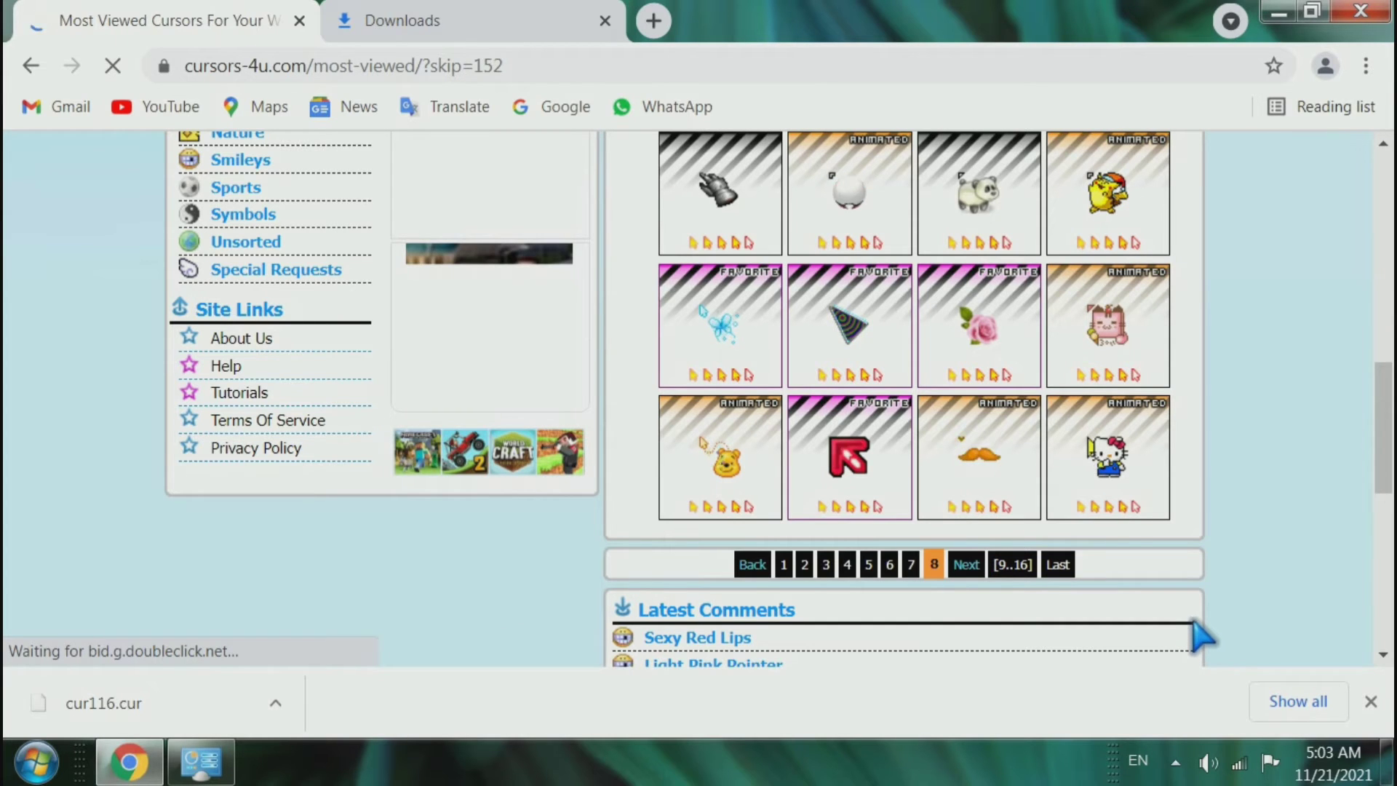
scroll(804, 561, down, 10)
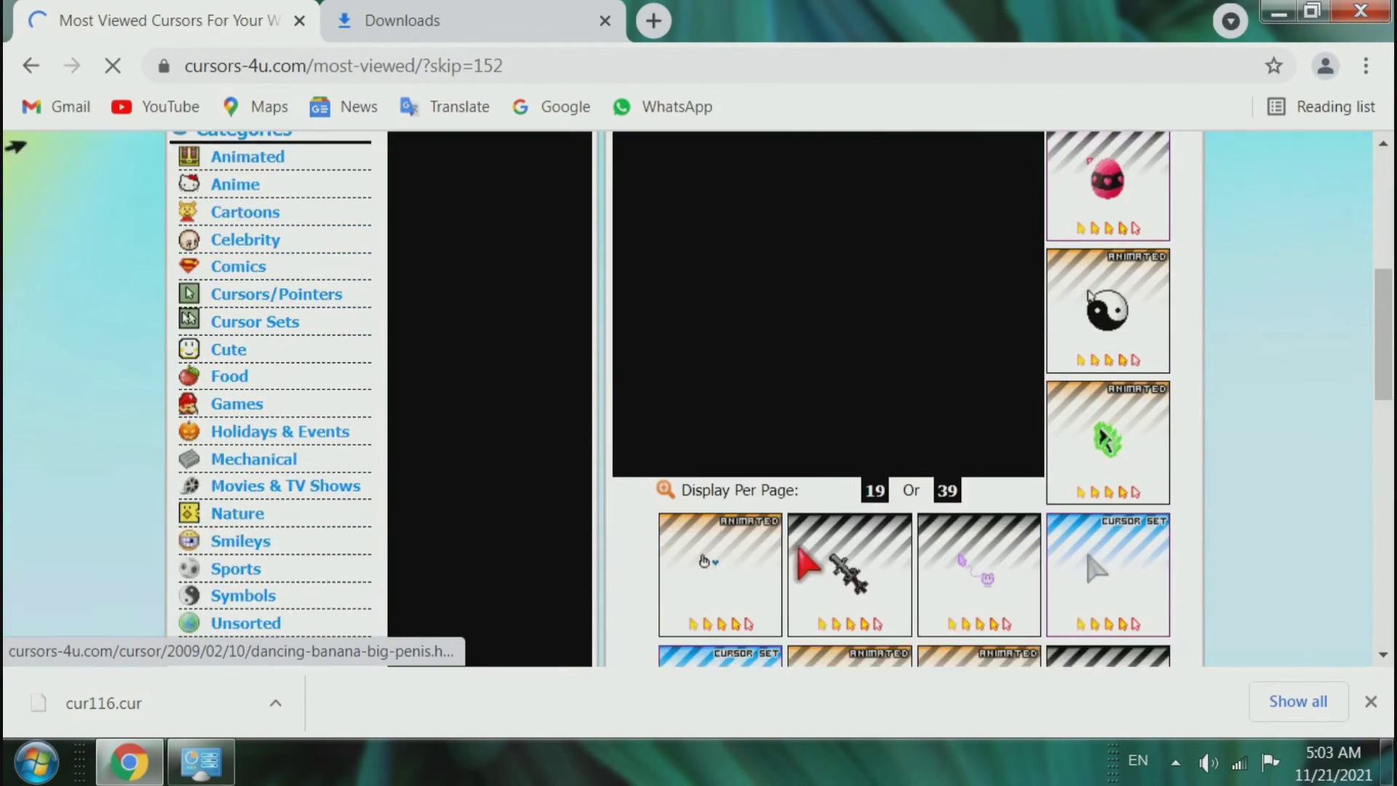
Look through the last page of the Most Viewed cursors list, page 615, and minimize Chrome.
scroll(805, 561, down, 3)
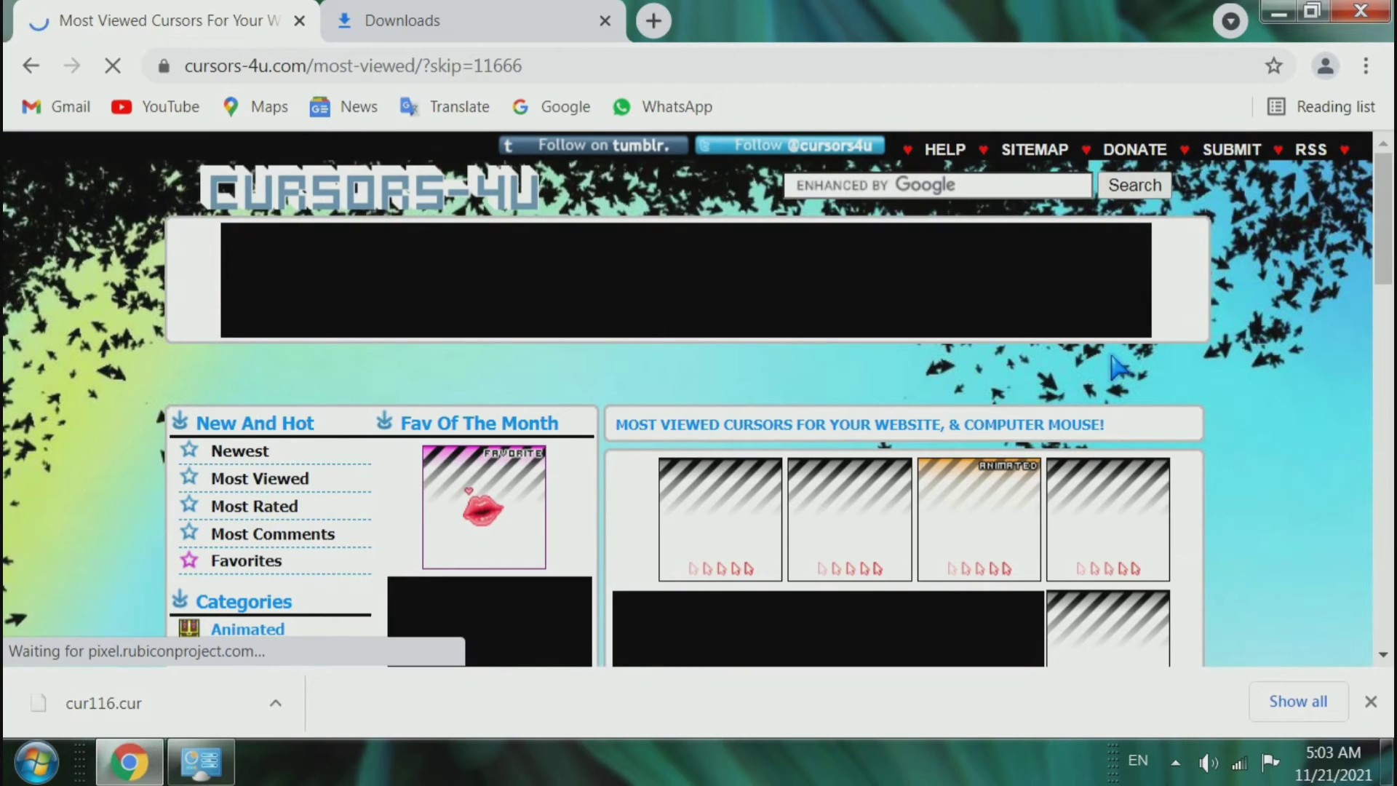
scroll(1029, 411, down, 7)
scroll(1029, 411, down, 3)
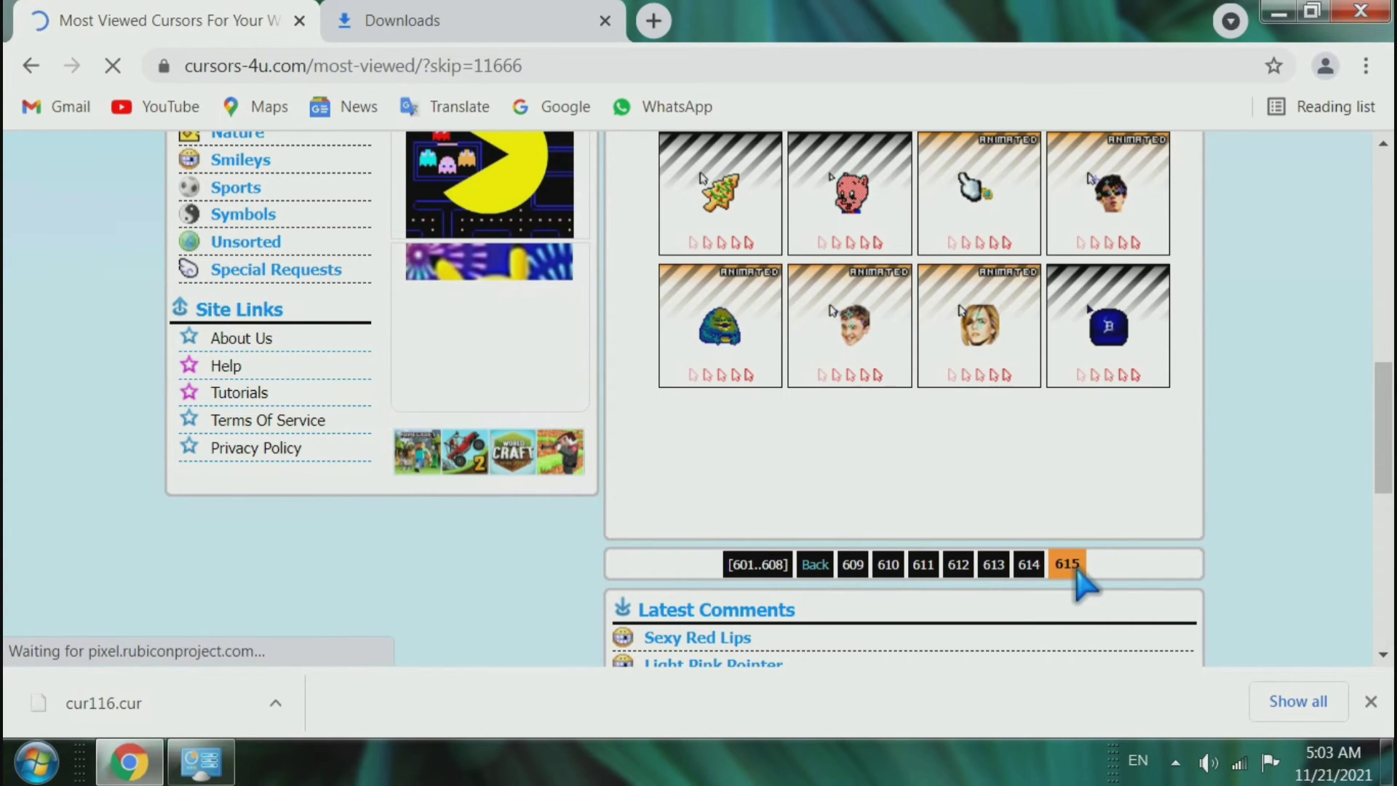
scroll(1079, 578, up, 5)
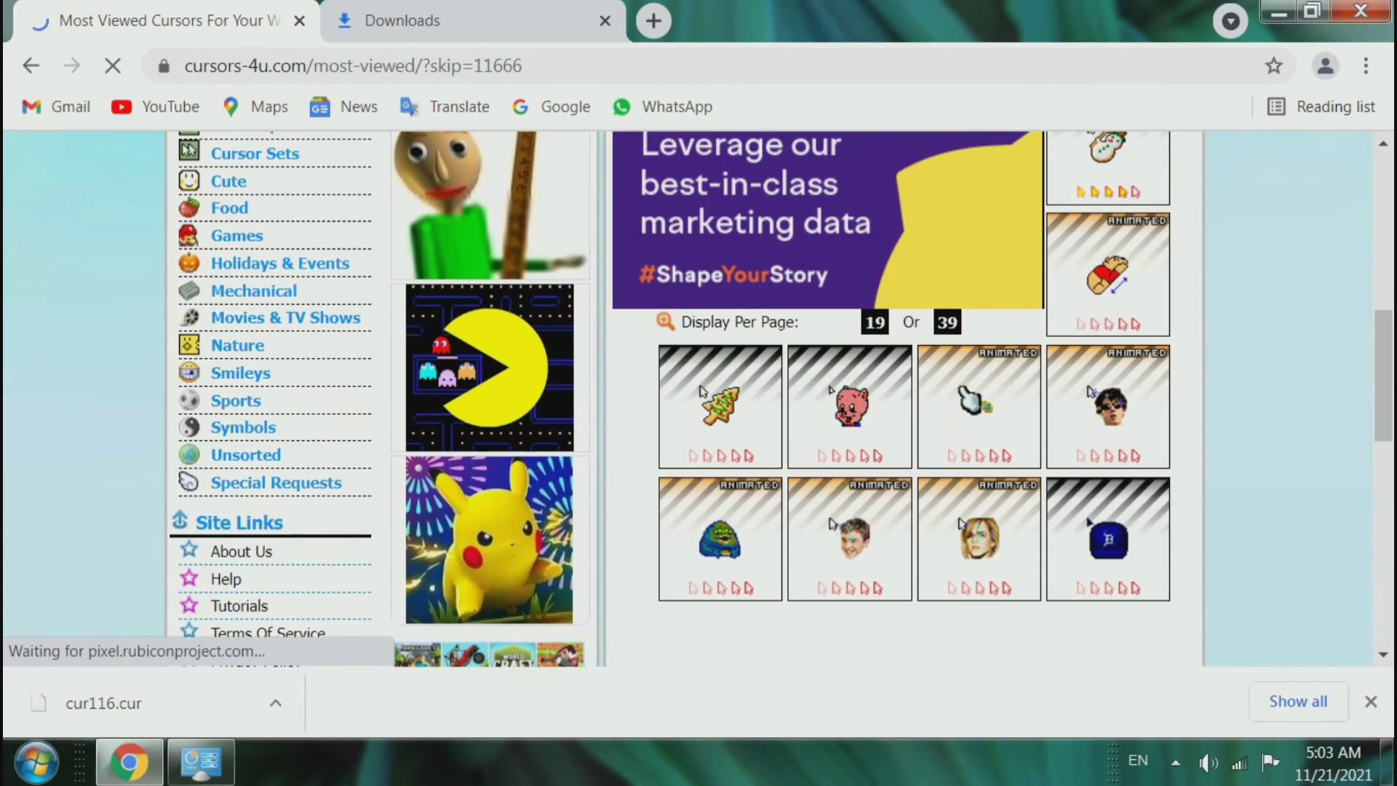
scroll(1075, 562, down, 5)
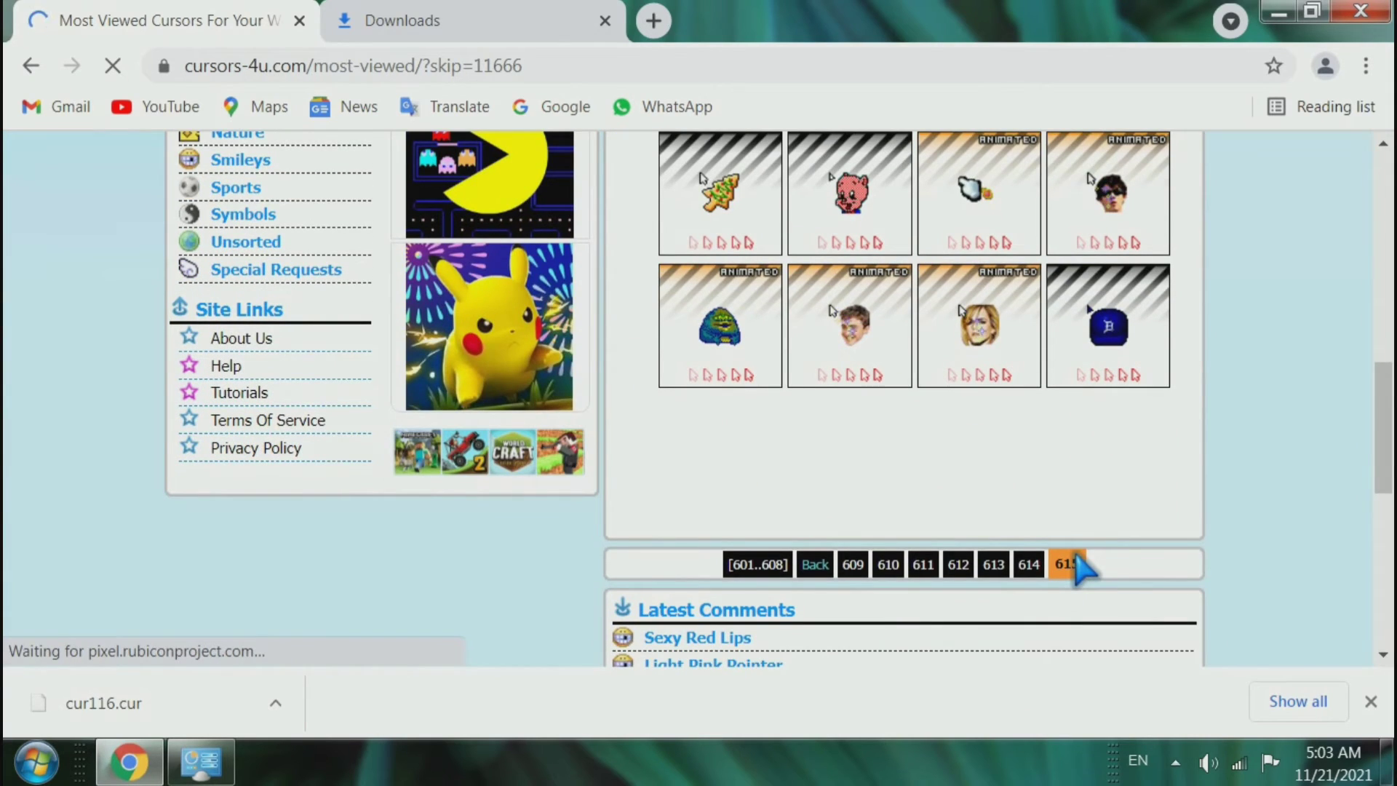
scroll(1079, 569, down, 3)
scroll(1079, 570, up, 12)
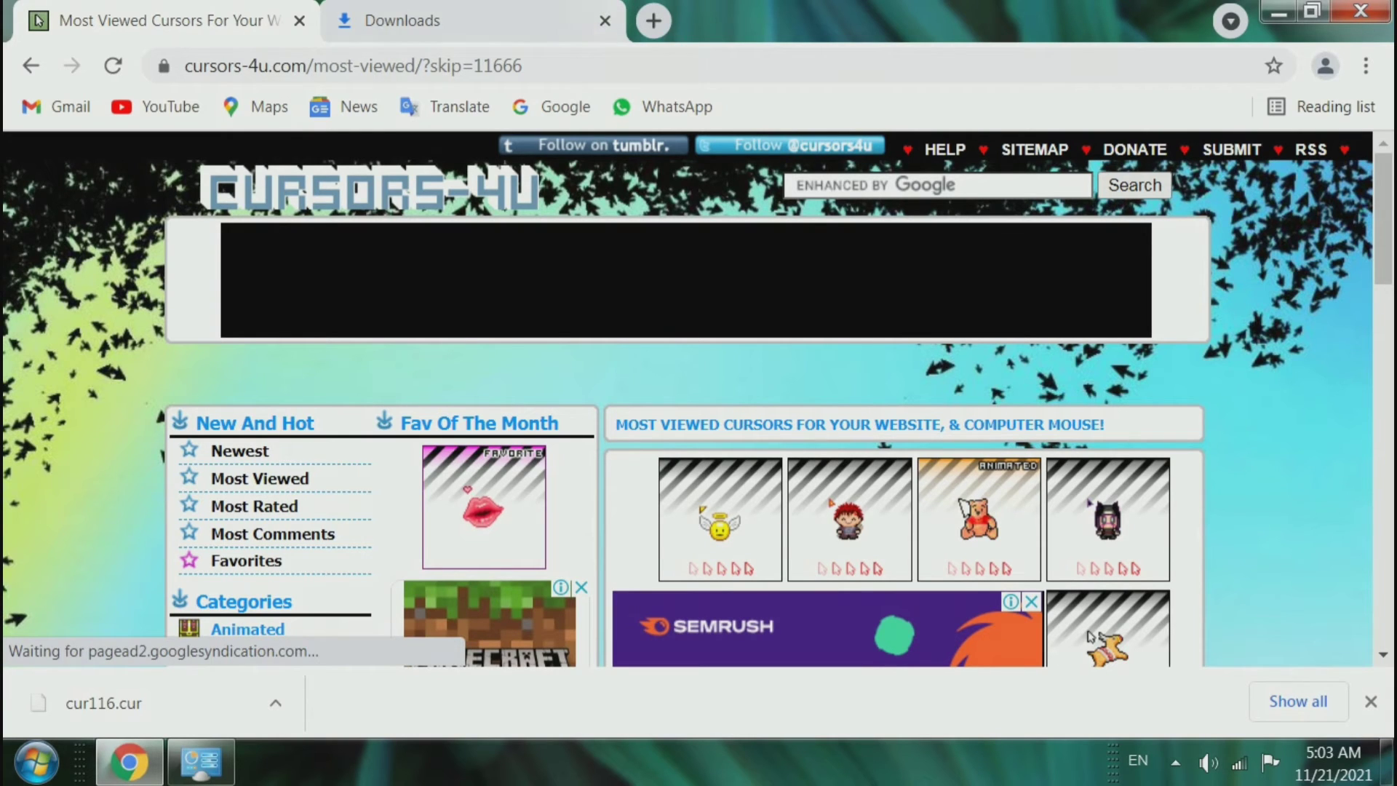
click(1278, 13)
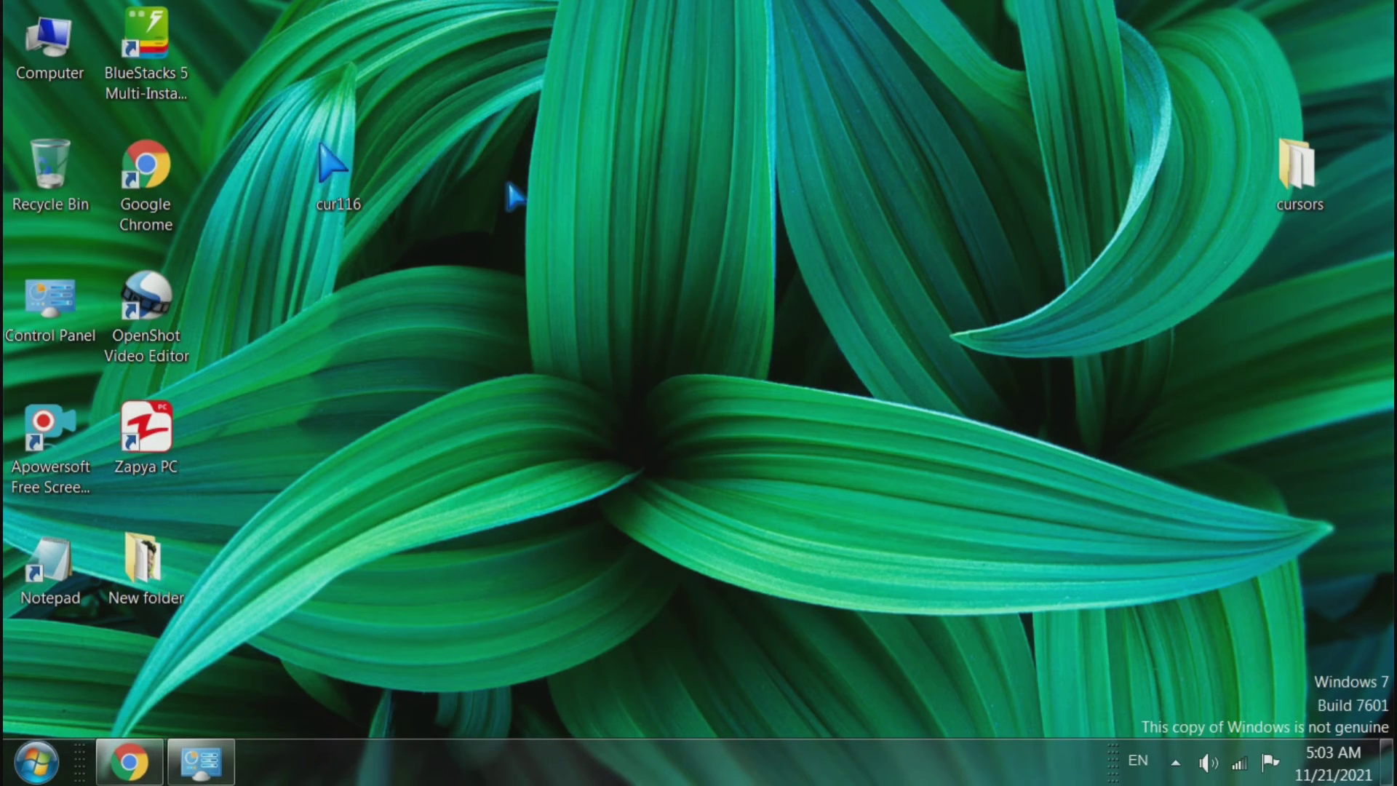